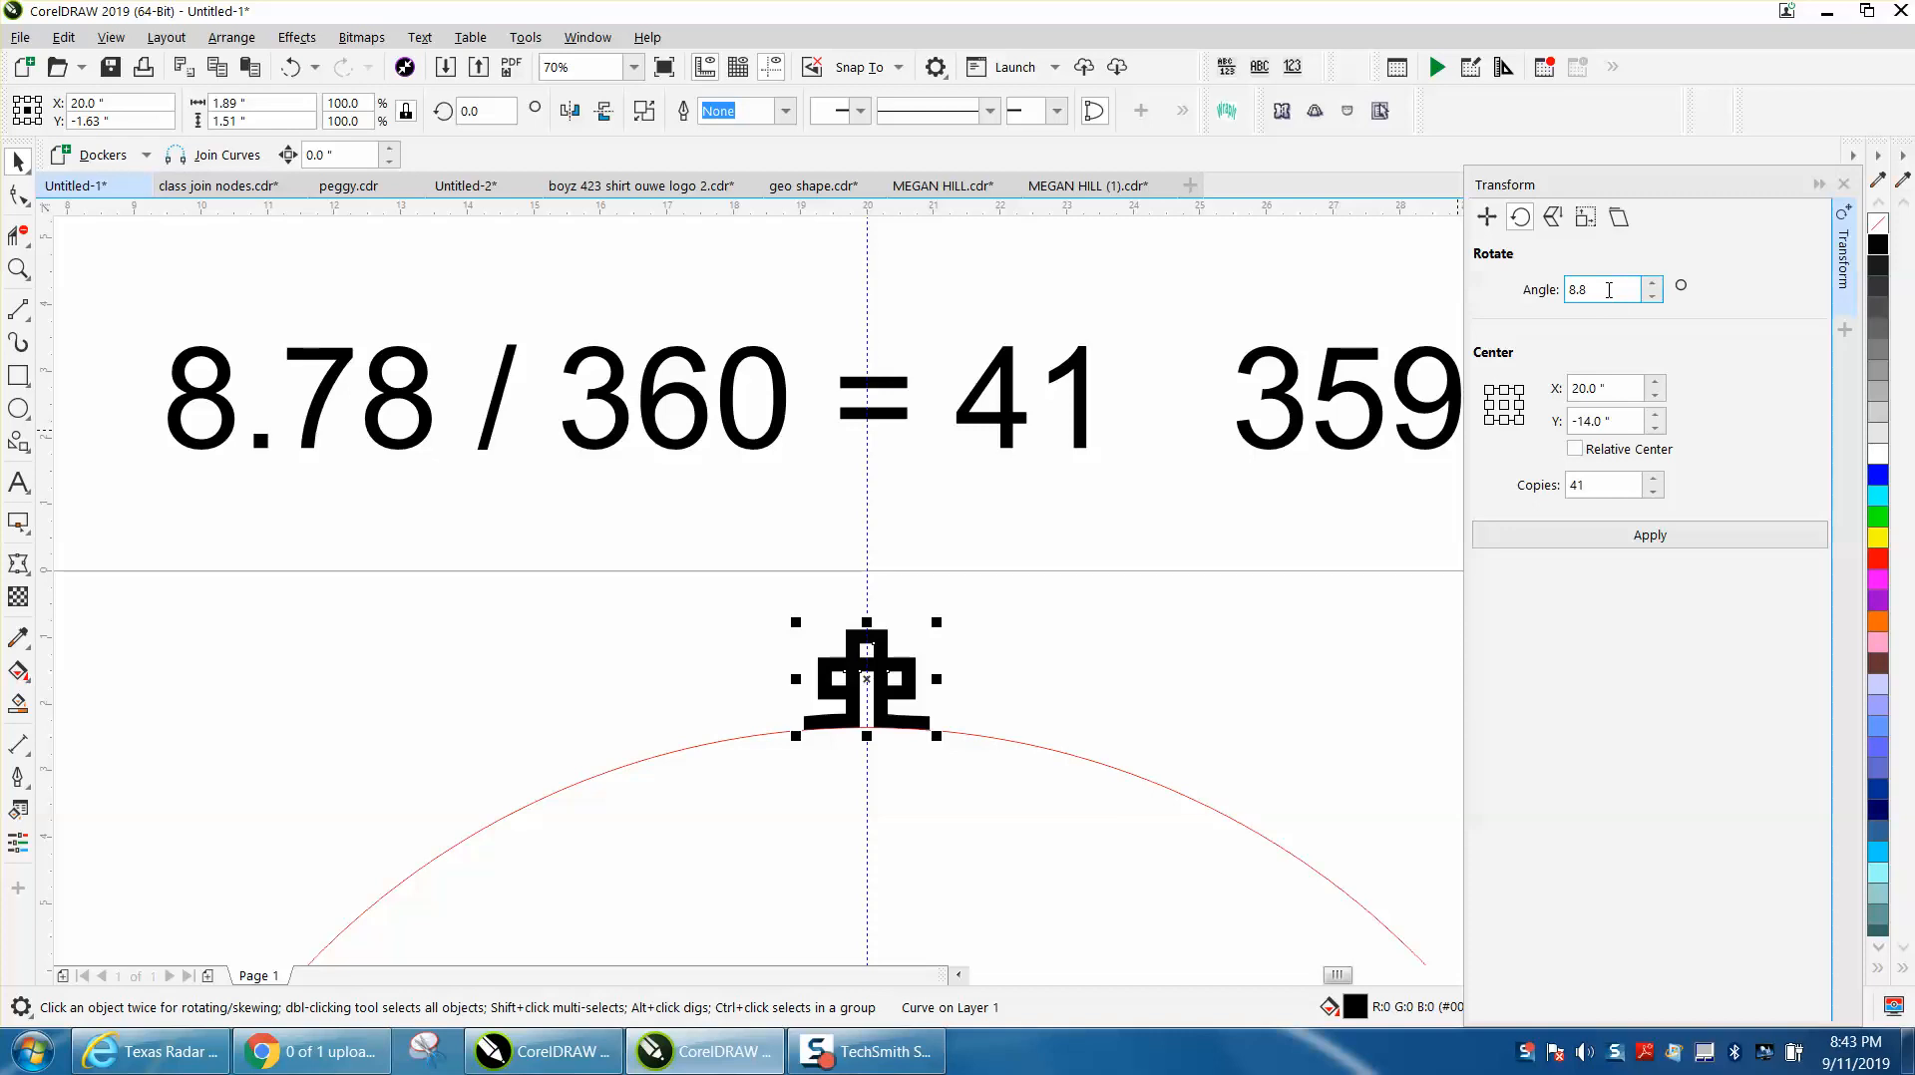
# Step: Try rotating 41 copies of the motif in 8.8° increments around the circle's centre, and undo them
pyautogui.click(1650, 539)
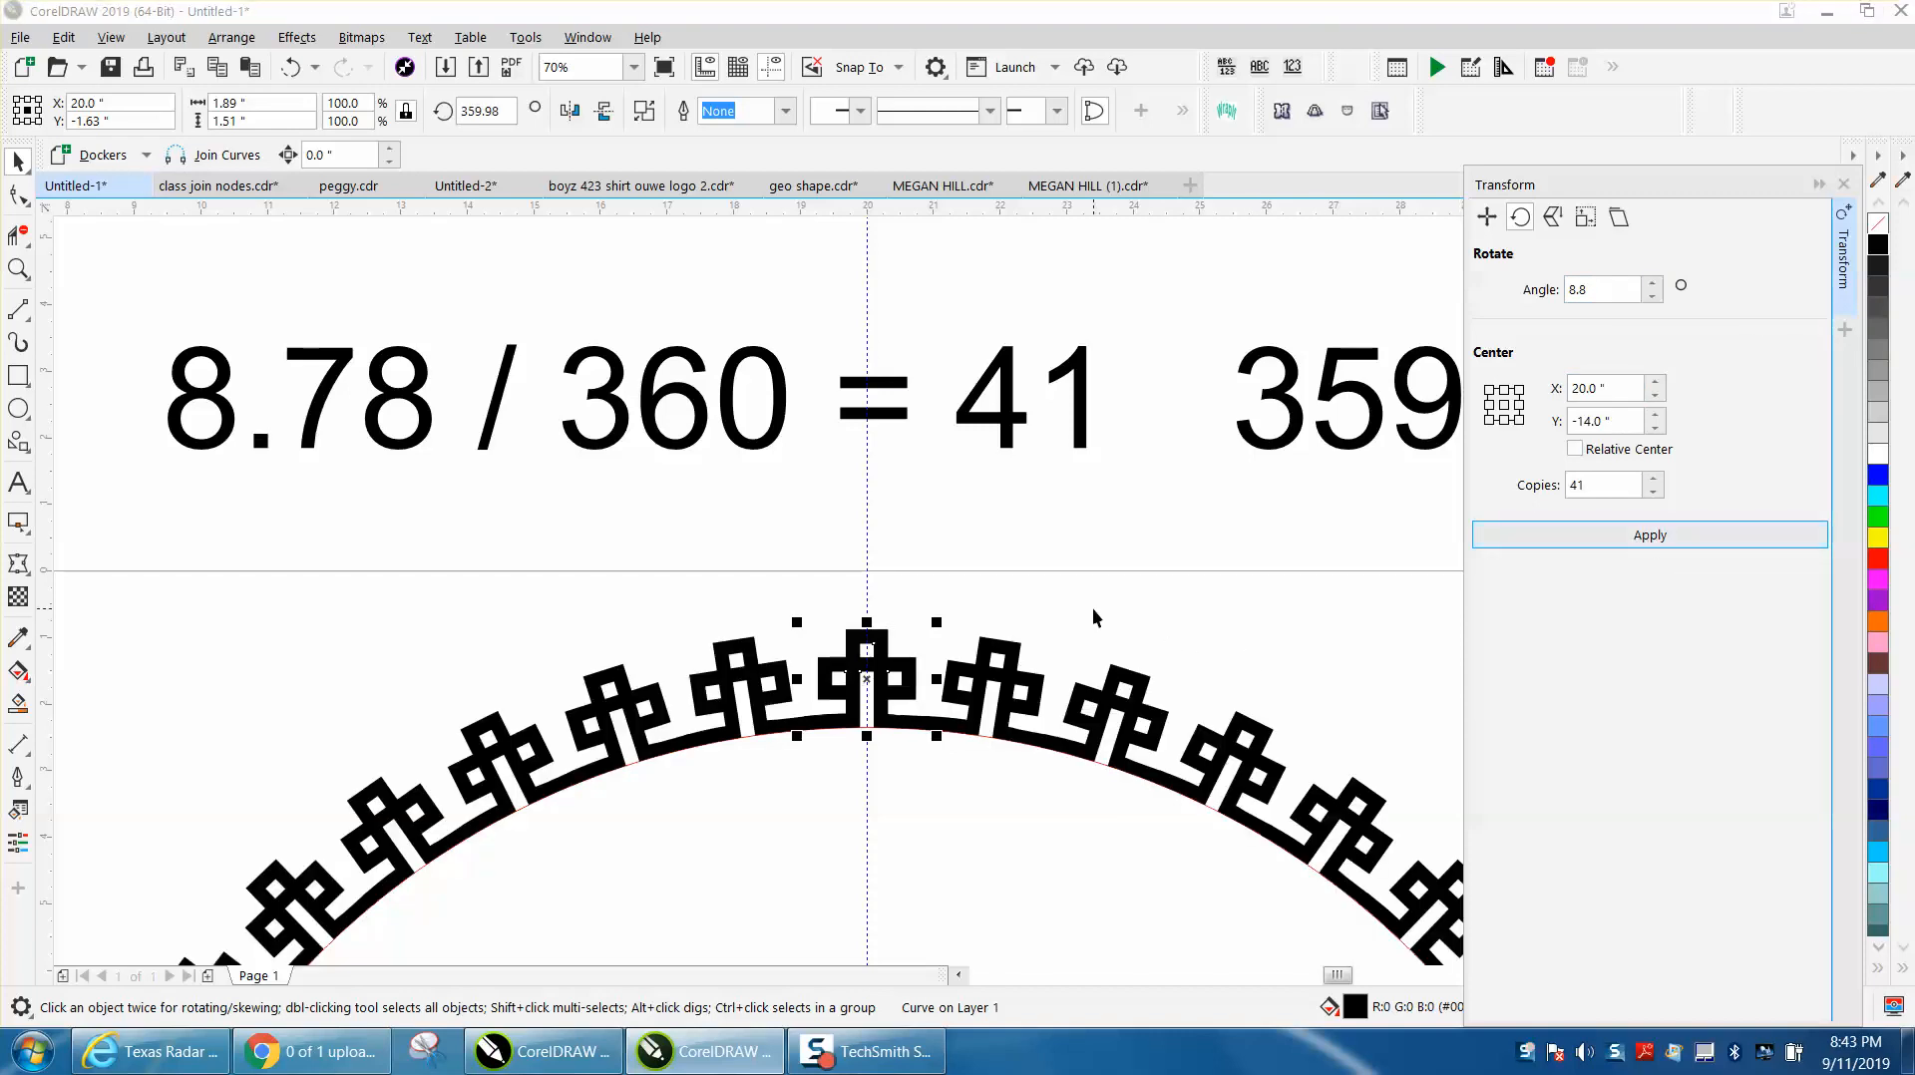
pyautogui.click(290, 67)
pyautogui.scroll(-4, 935, 576)
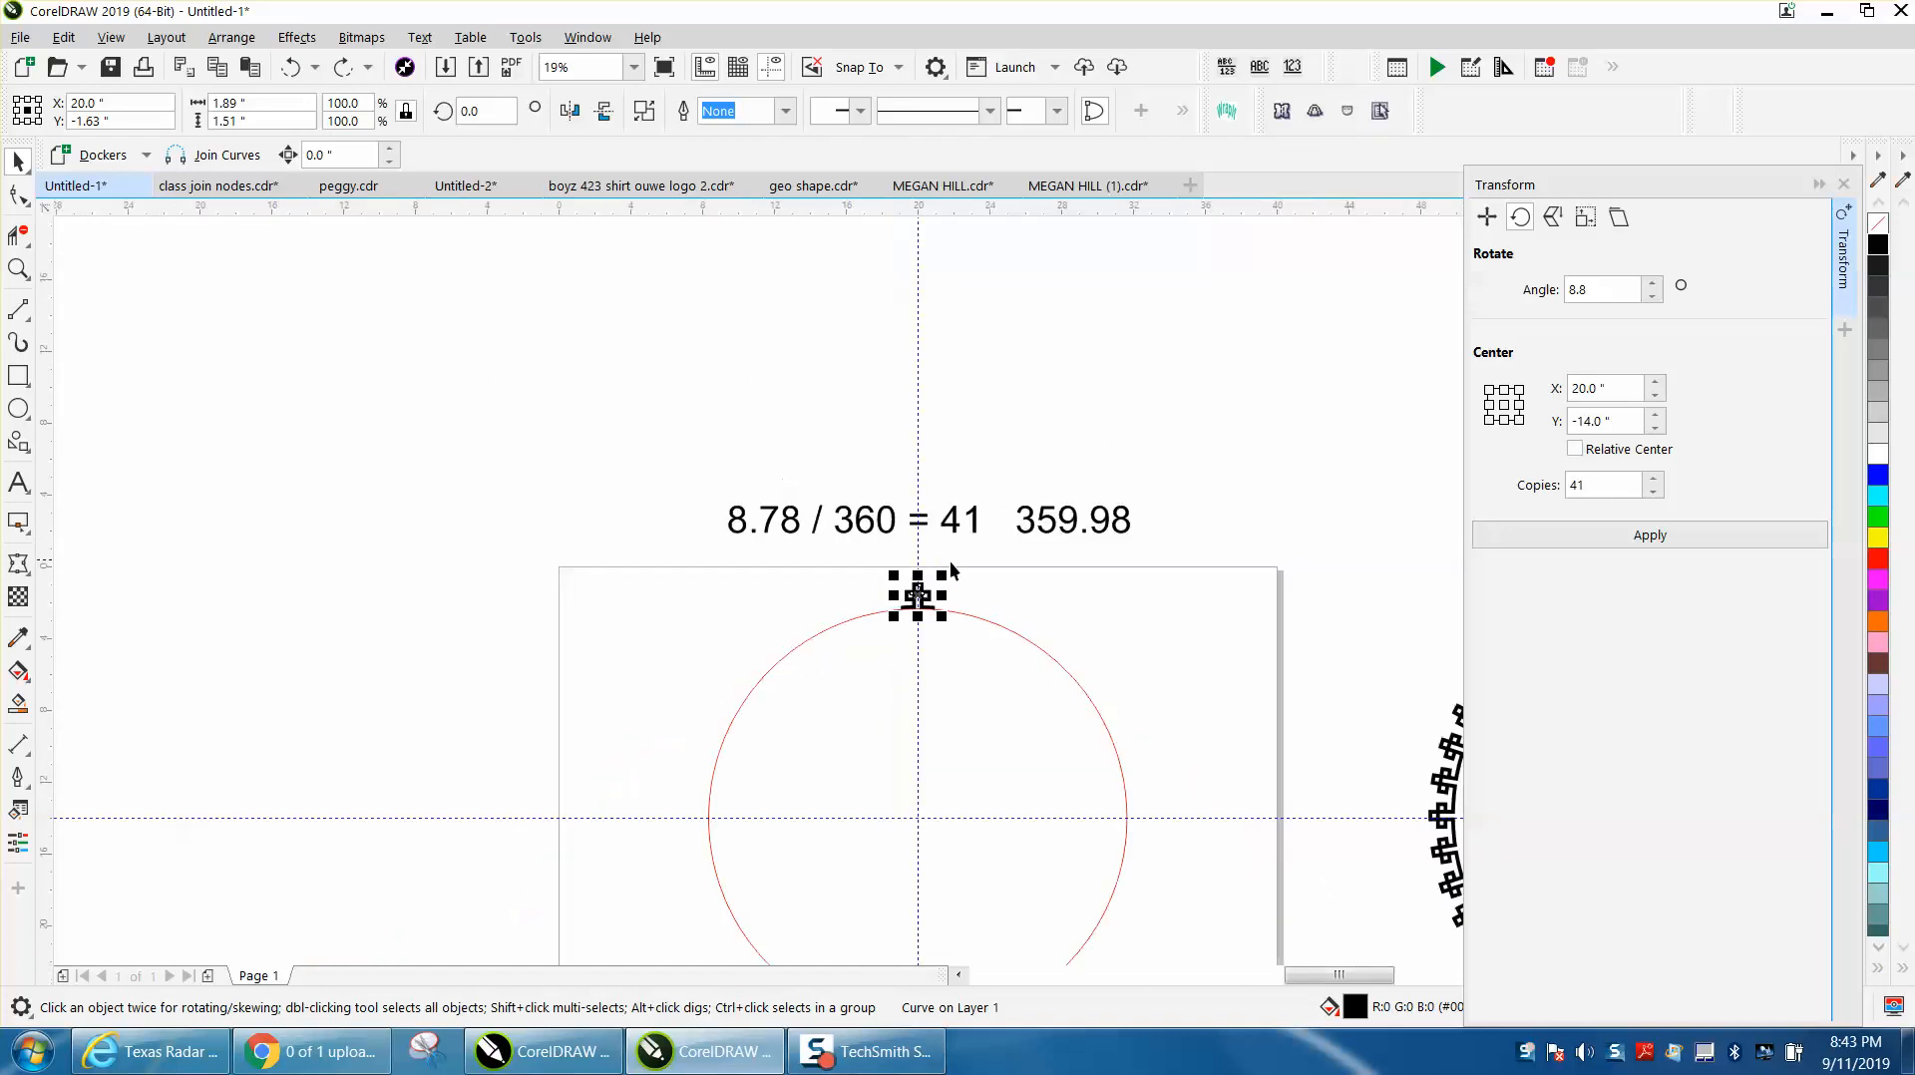
# Step: Try rotating the motif itself counter-clockwise by about 8.4° around the circle's centre, and undo the rotation
pyautogui.click(919, 597)
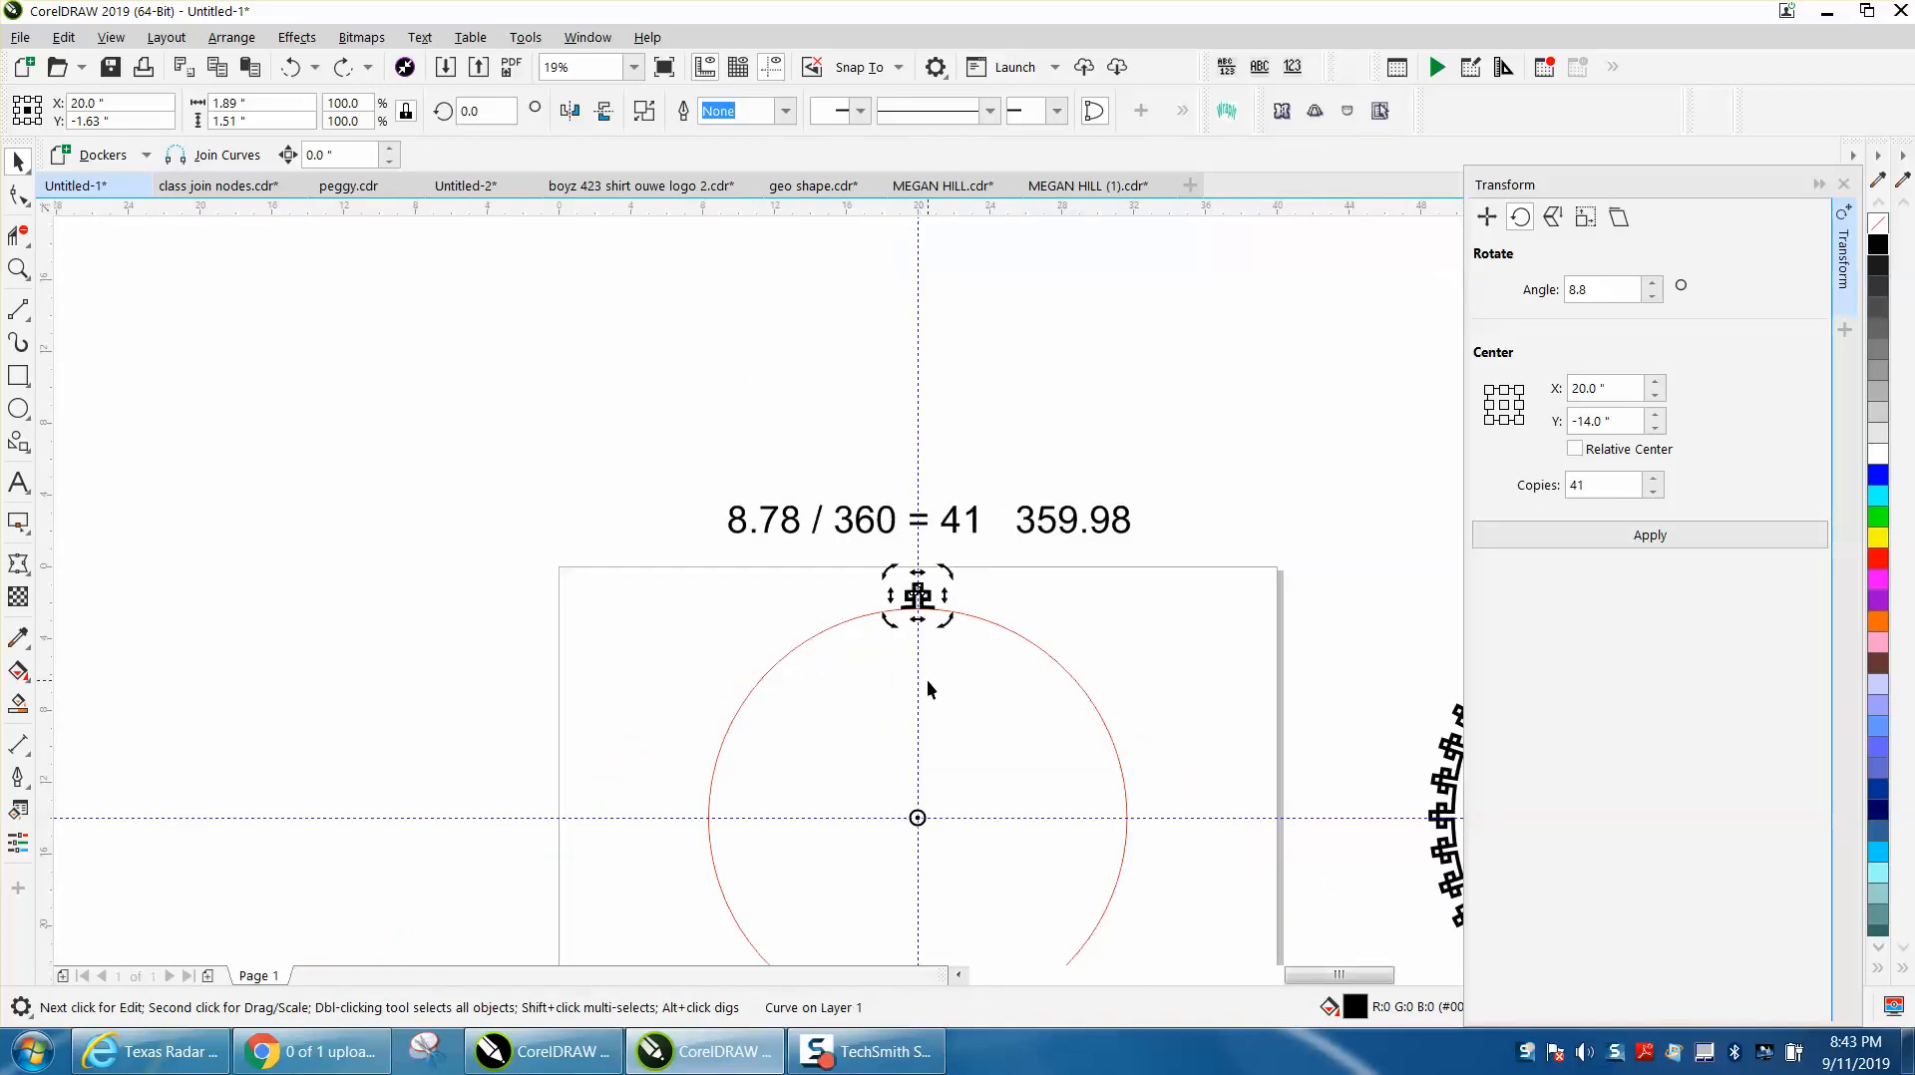
pyautogui.click(18, 269)
pyautogui.moveTo(735, 432); pyautogui.dragTo(1097, 691)
pyautogui.click(18, 160)
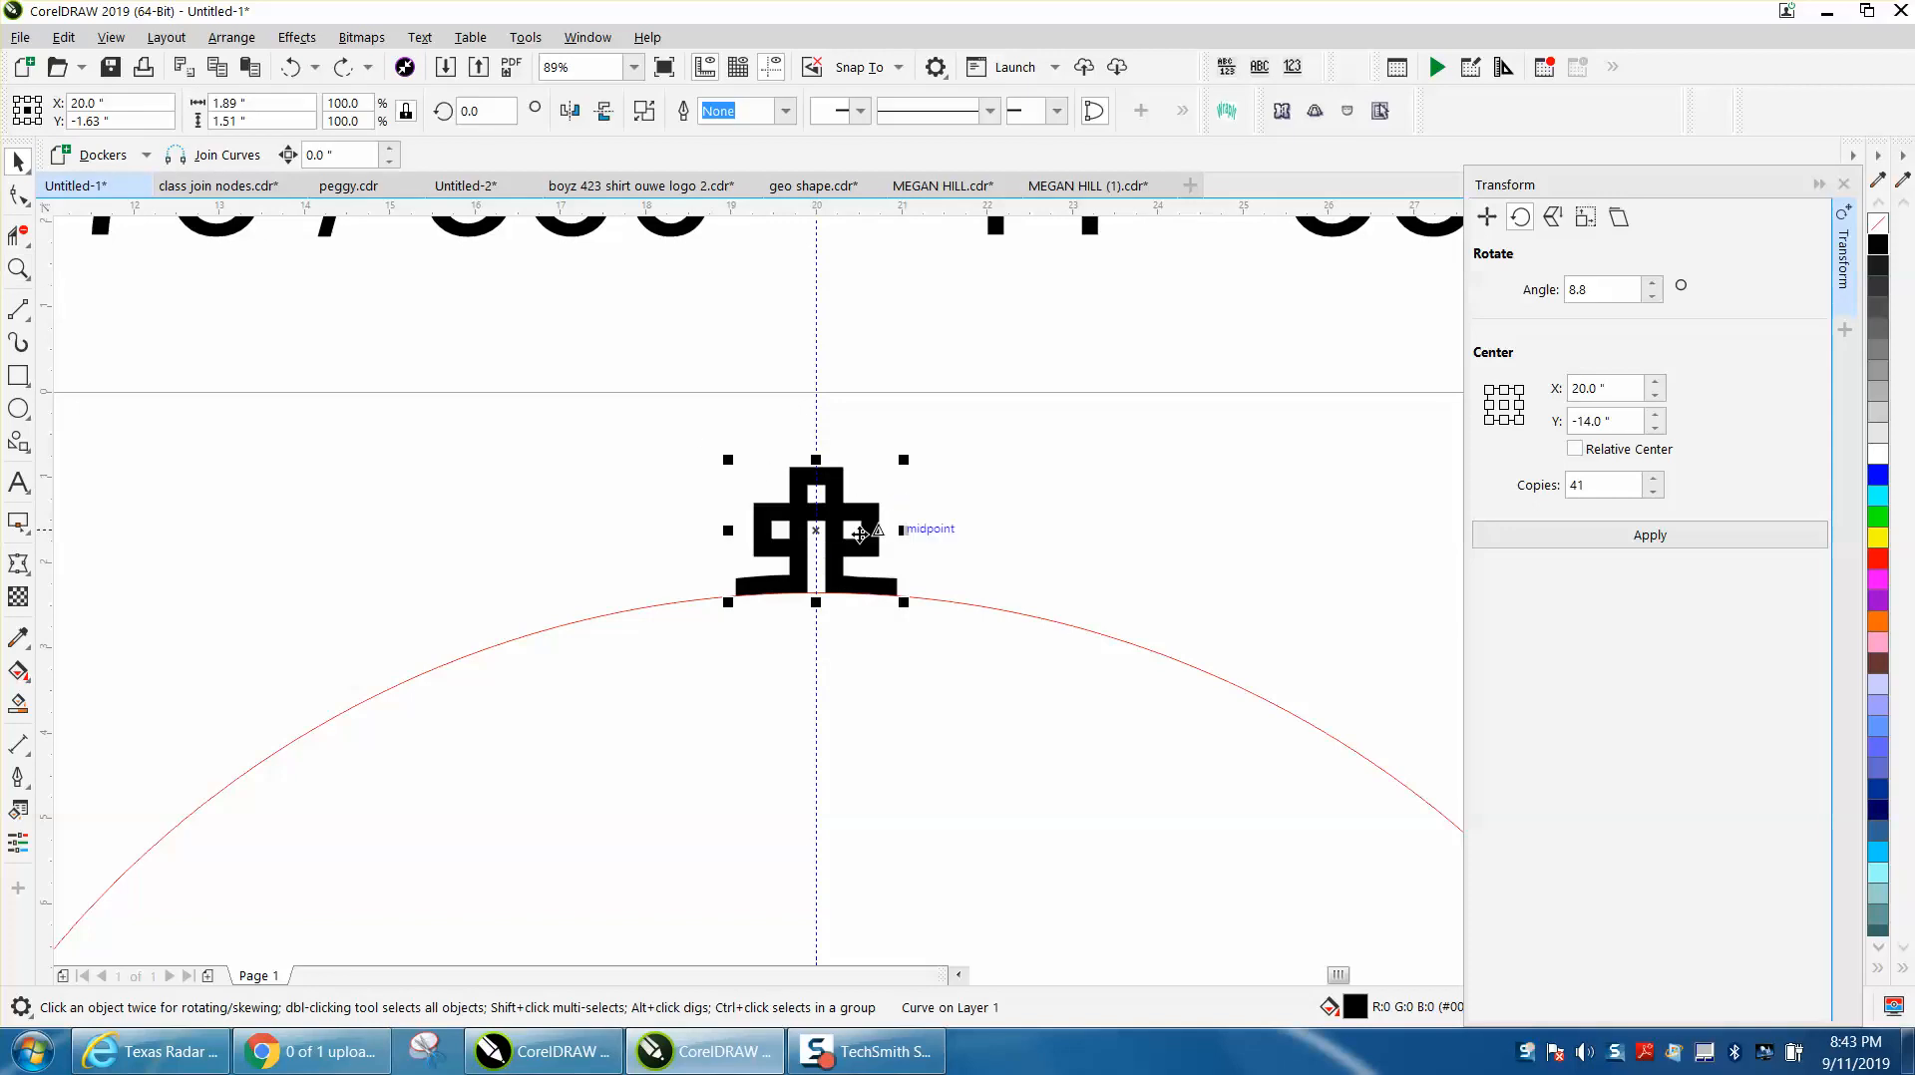
pyautogui.click(821, 535)
pyautogui.moveTo(910, 456); pyautogui.dragTo(739, 437)
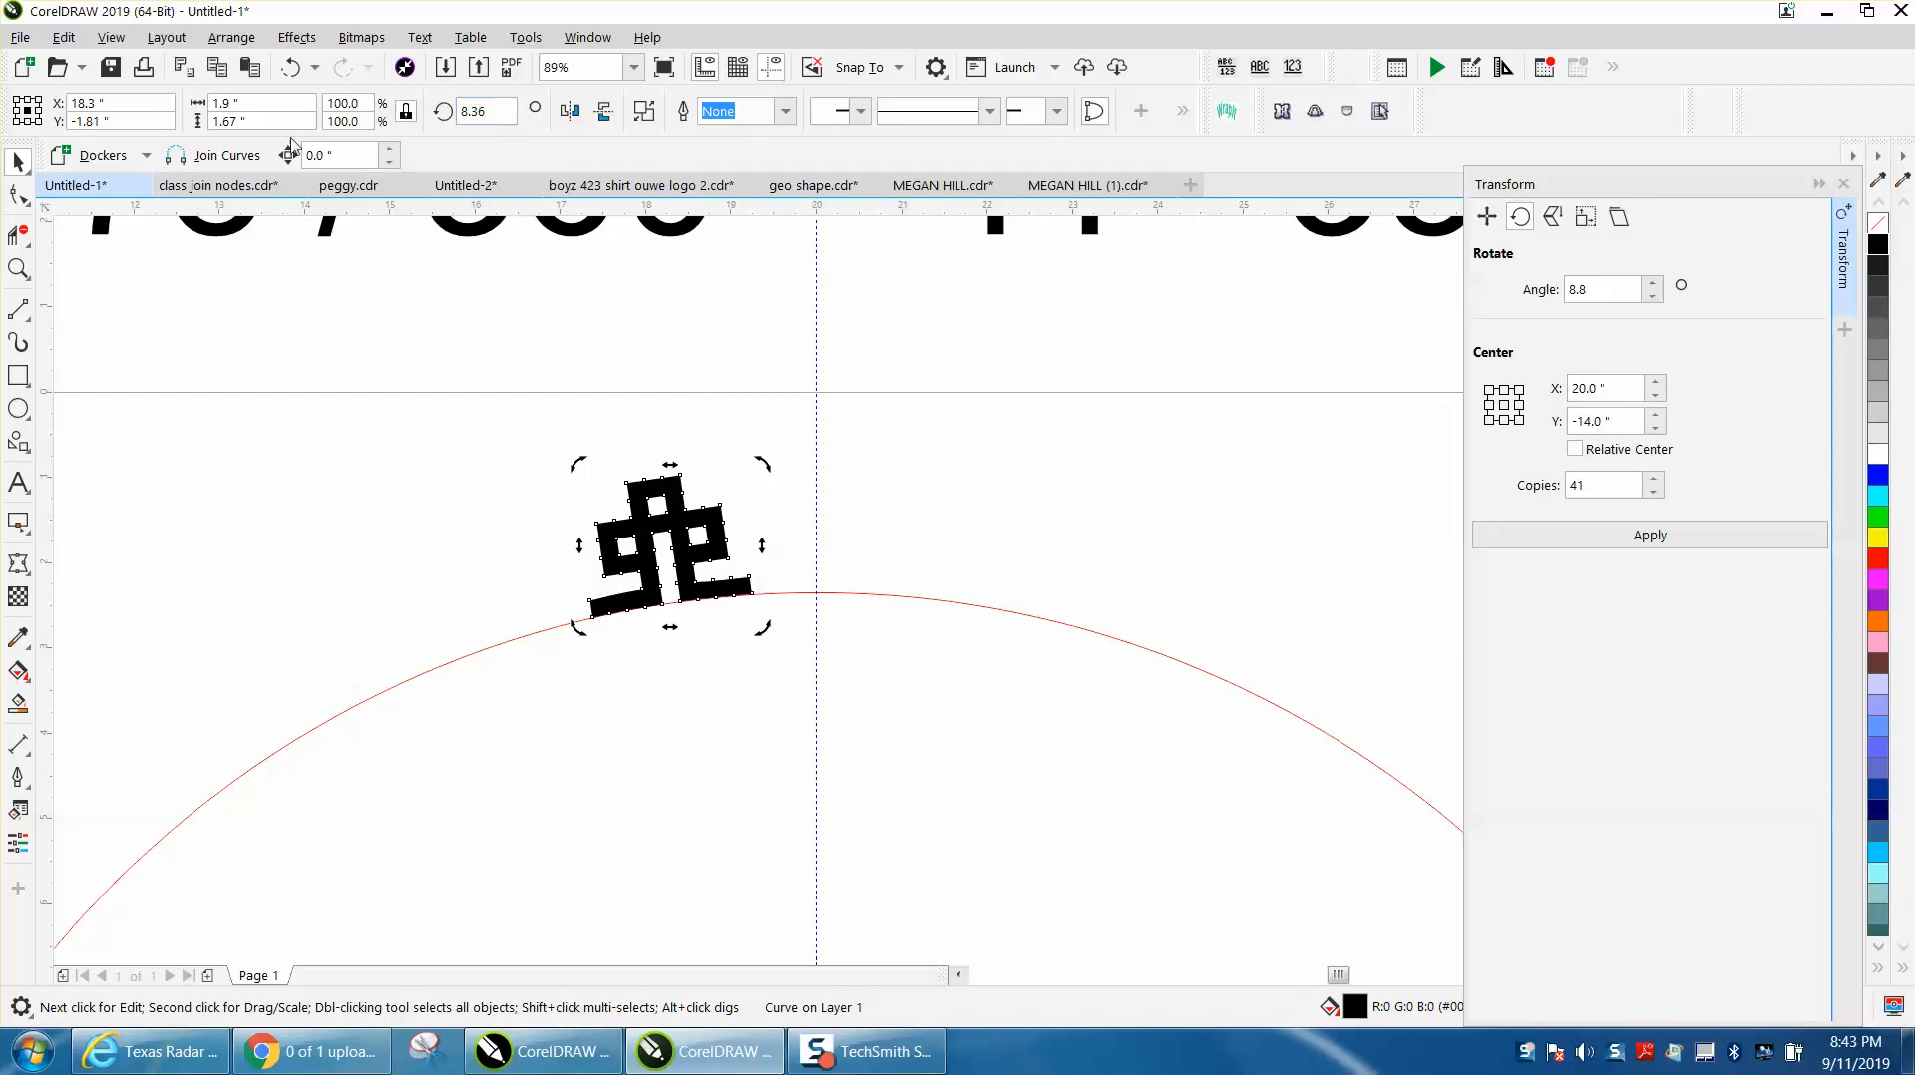
pyautogui.click(297, 69)
pyautogui.press('Return')
# Step: Make a copy of the motif rotated counter-clockwise around the circle's centre and set its rotation angle to 8.78°
pyautogui.moveTo(910, 455); pyautogui.dragTo(731, 454)
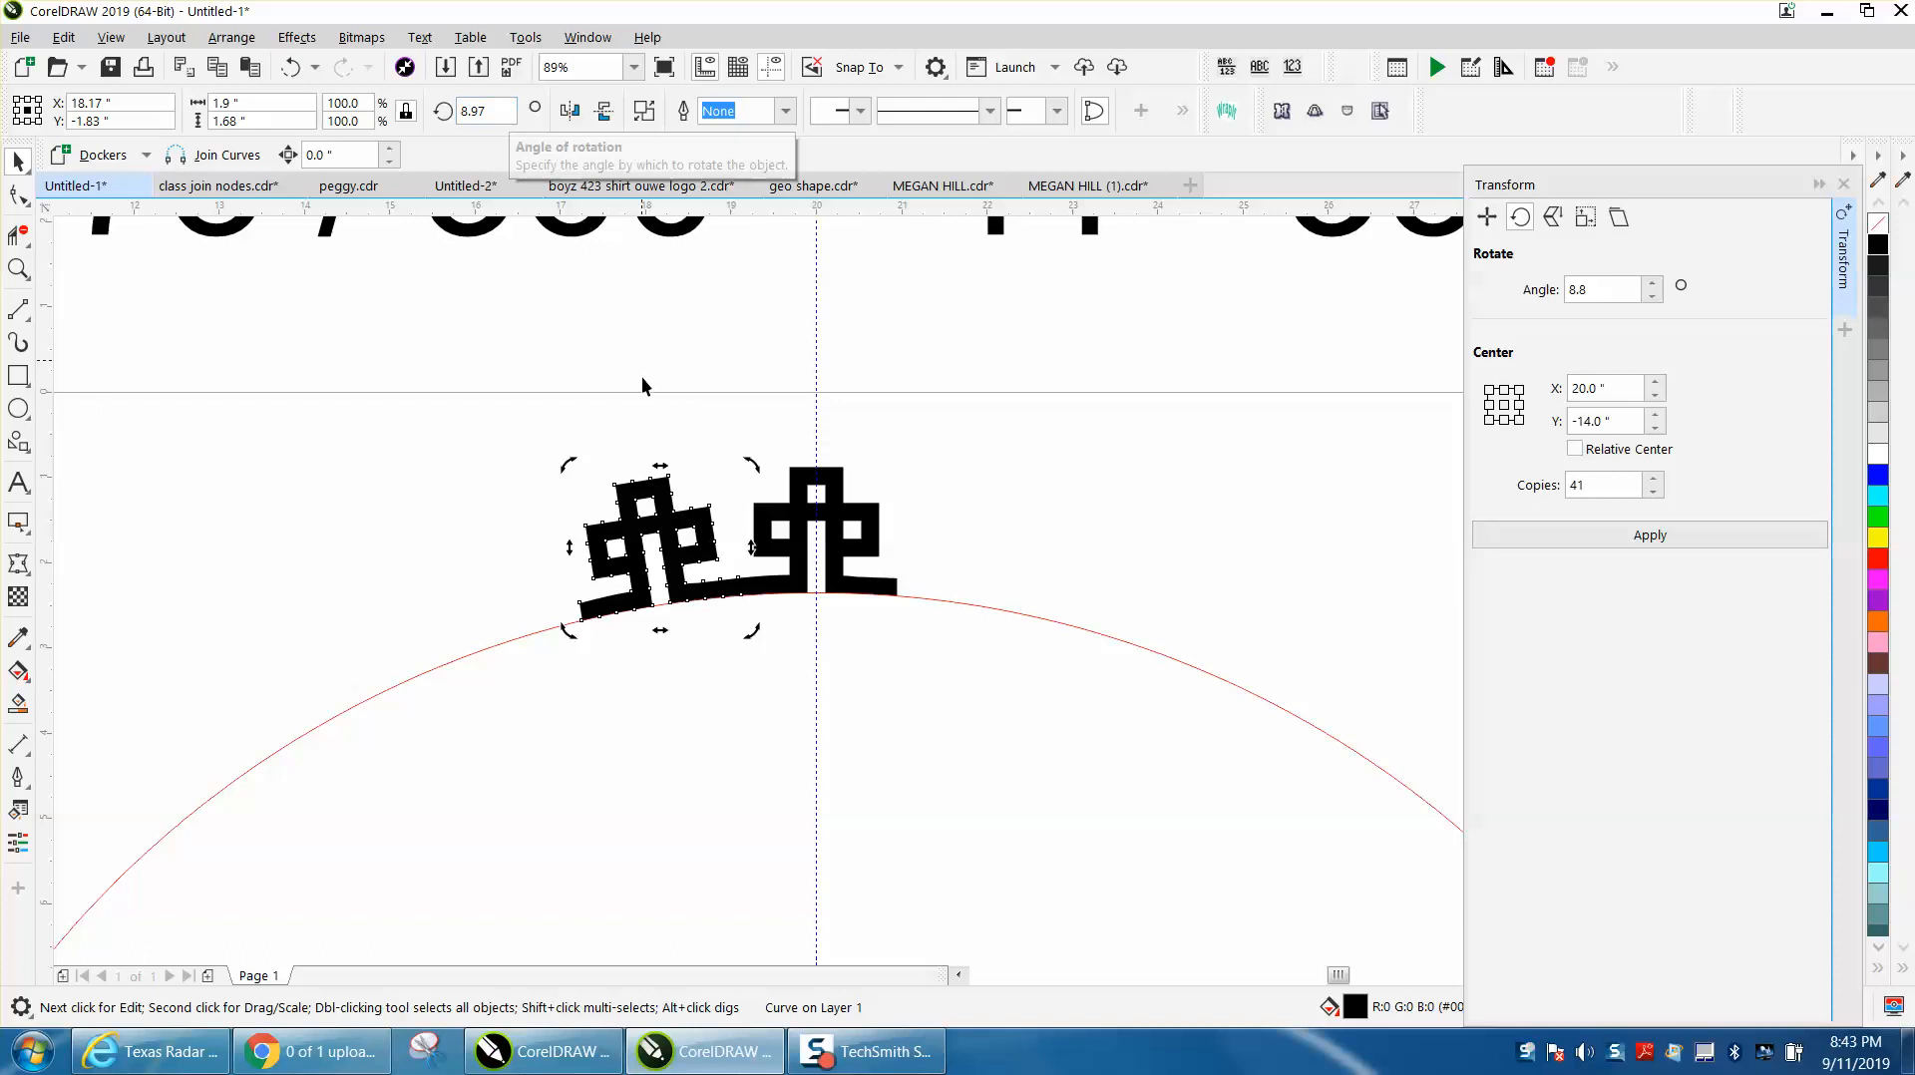
pyautogui.moveTo(751, 465); pyautogui.dragTo(754, 464)
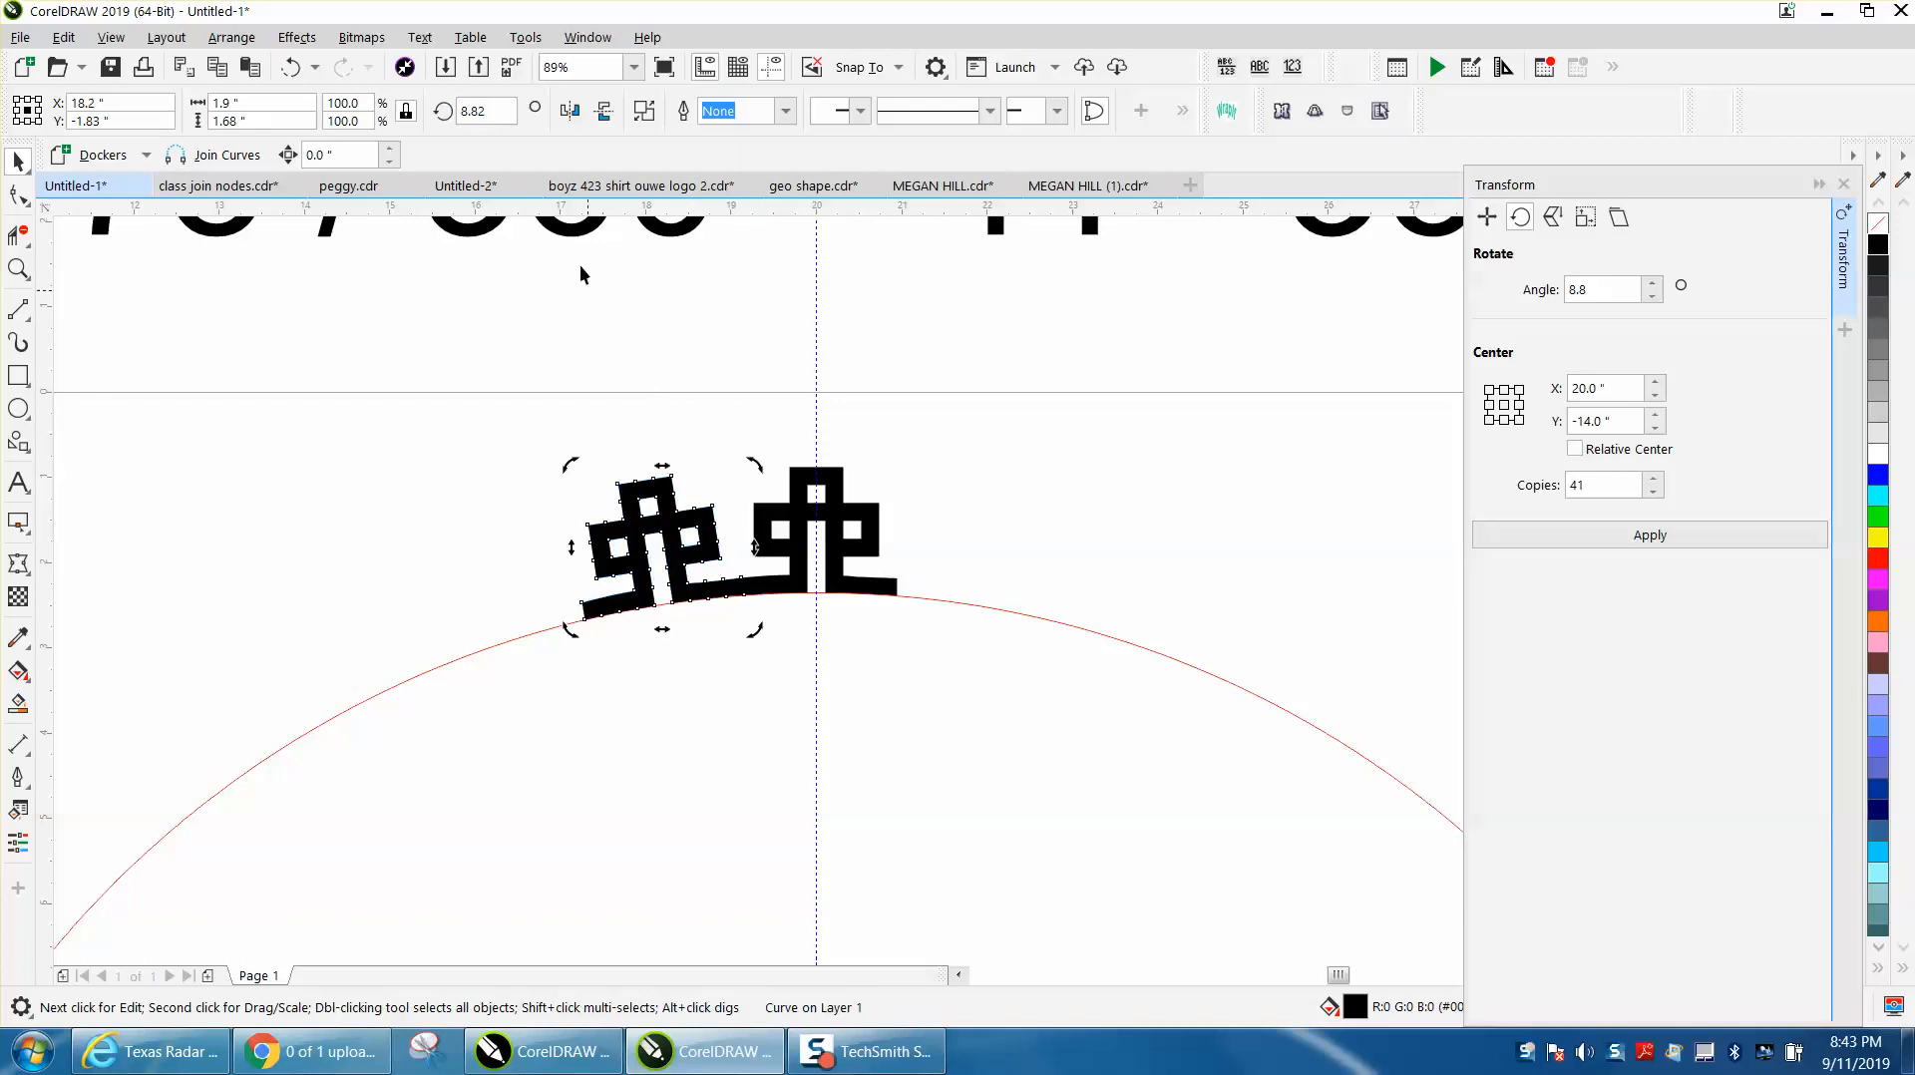
pyautogui.click(496, 113)
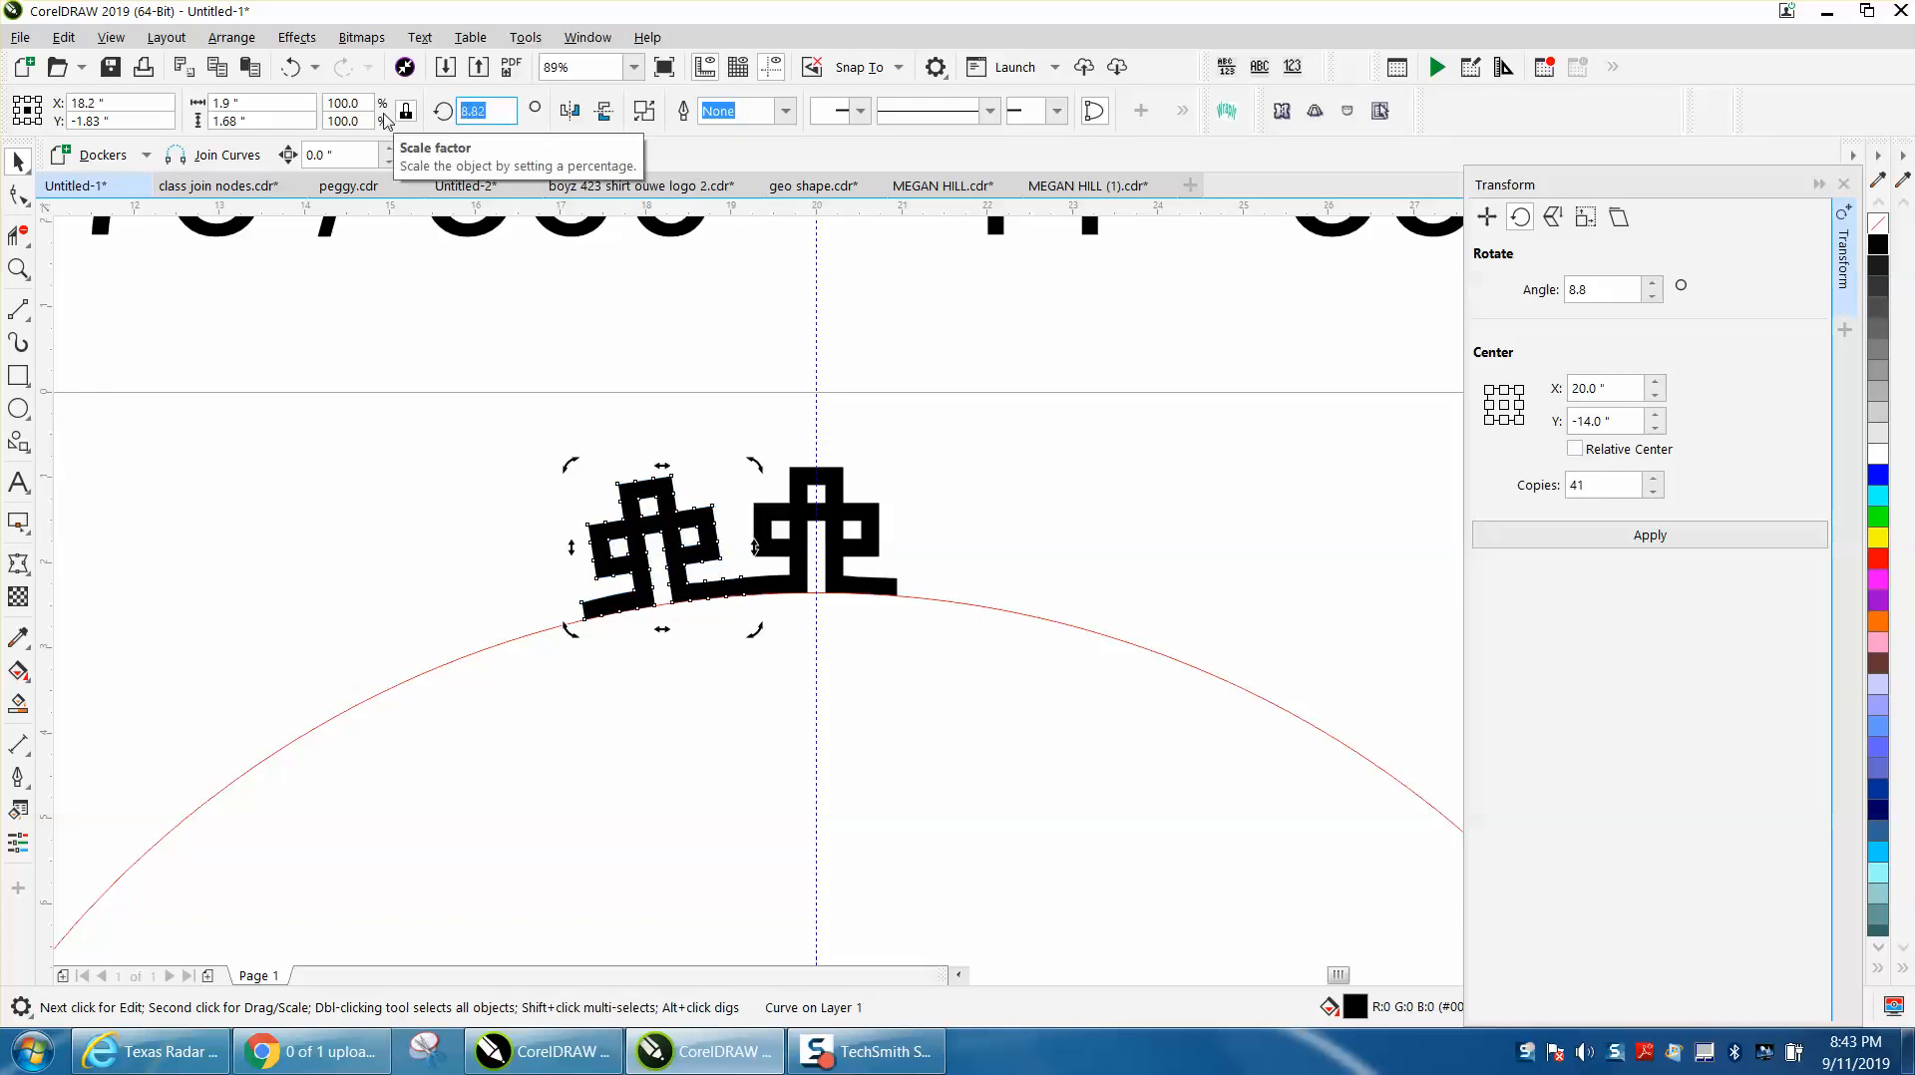
pyautogui.write('8.78')
pyautogui.press('Return')
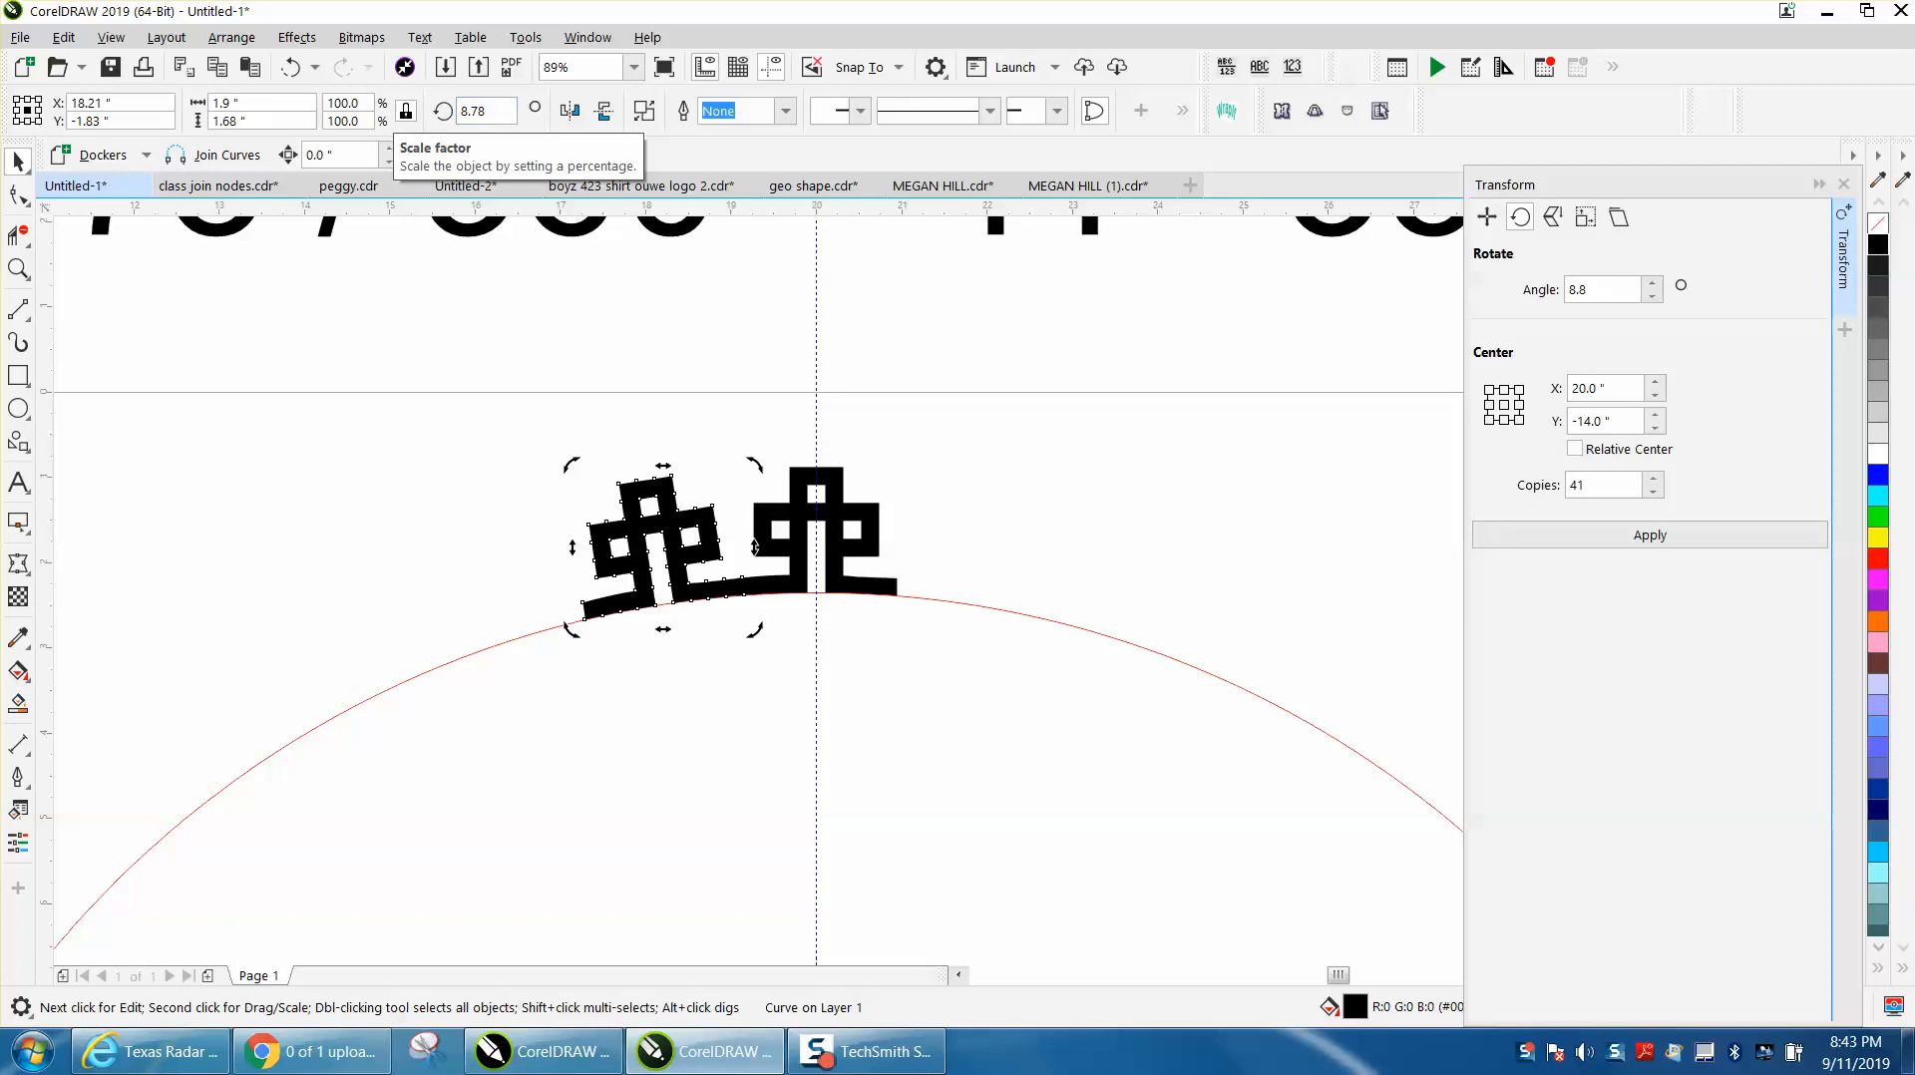
# Step: Delete the rotated copy, keeping only the original motif at the top of the circle
pyautogui.scroll(-2, 781, 313)
pyautogui.scroll(-2, 613, 325)
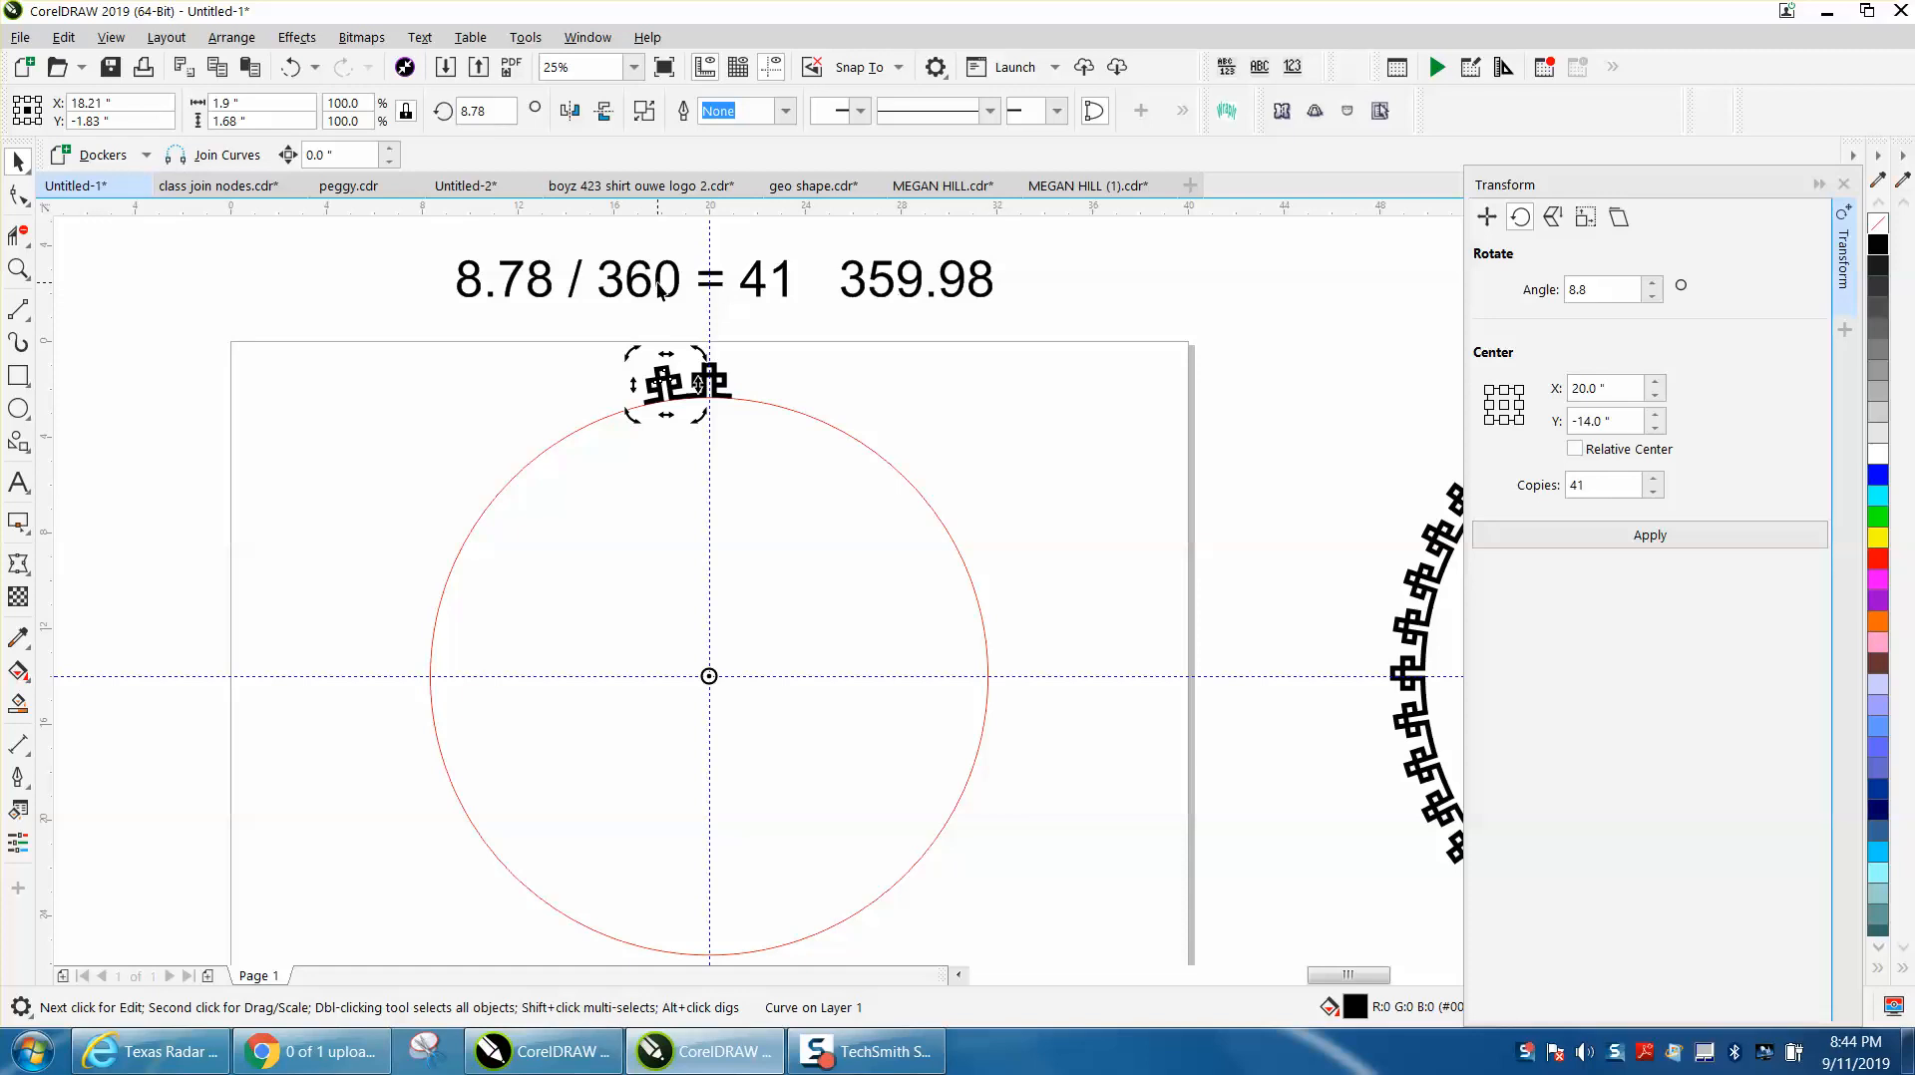
pyautogui.press('Delete')
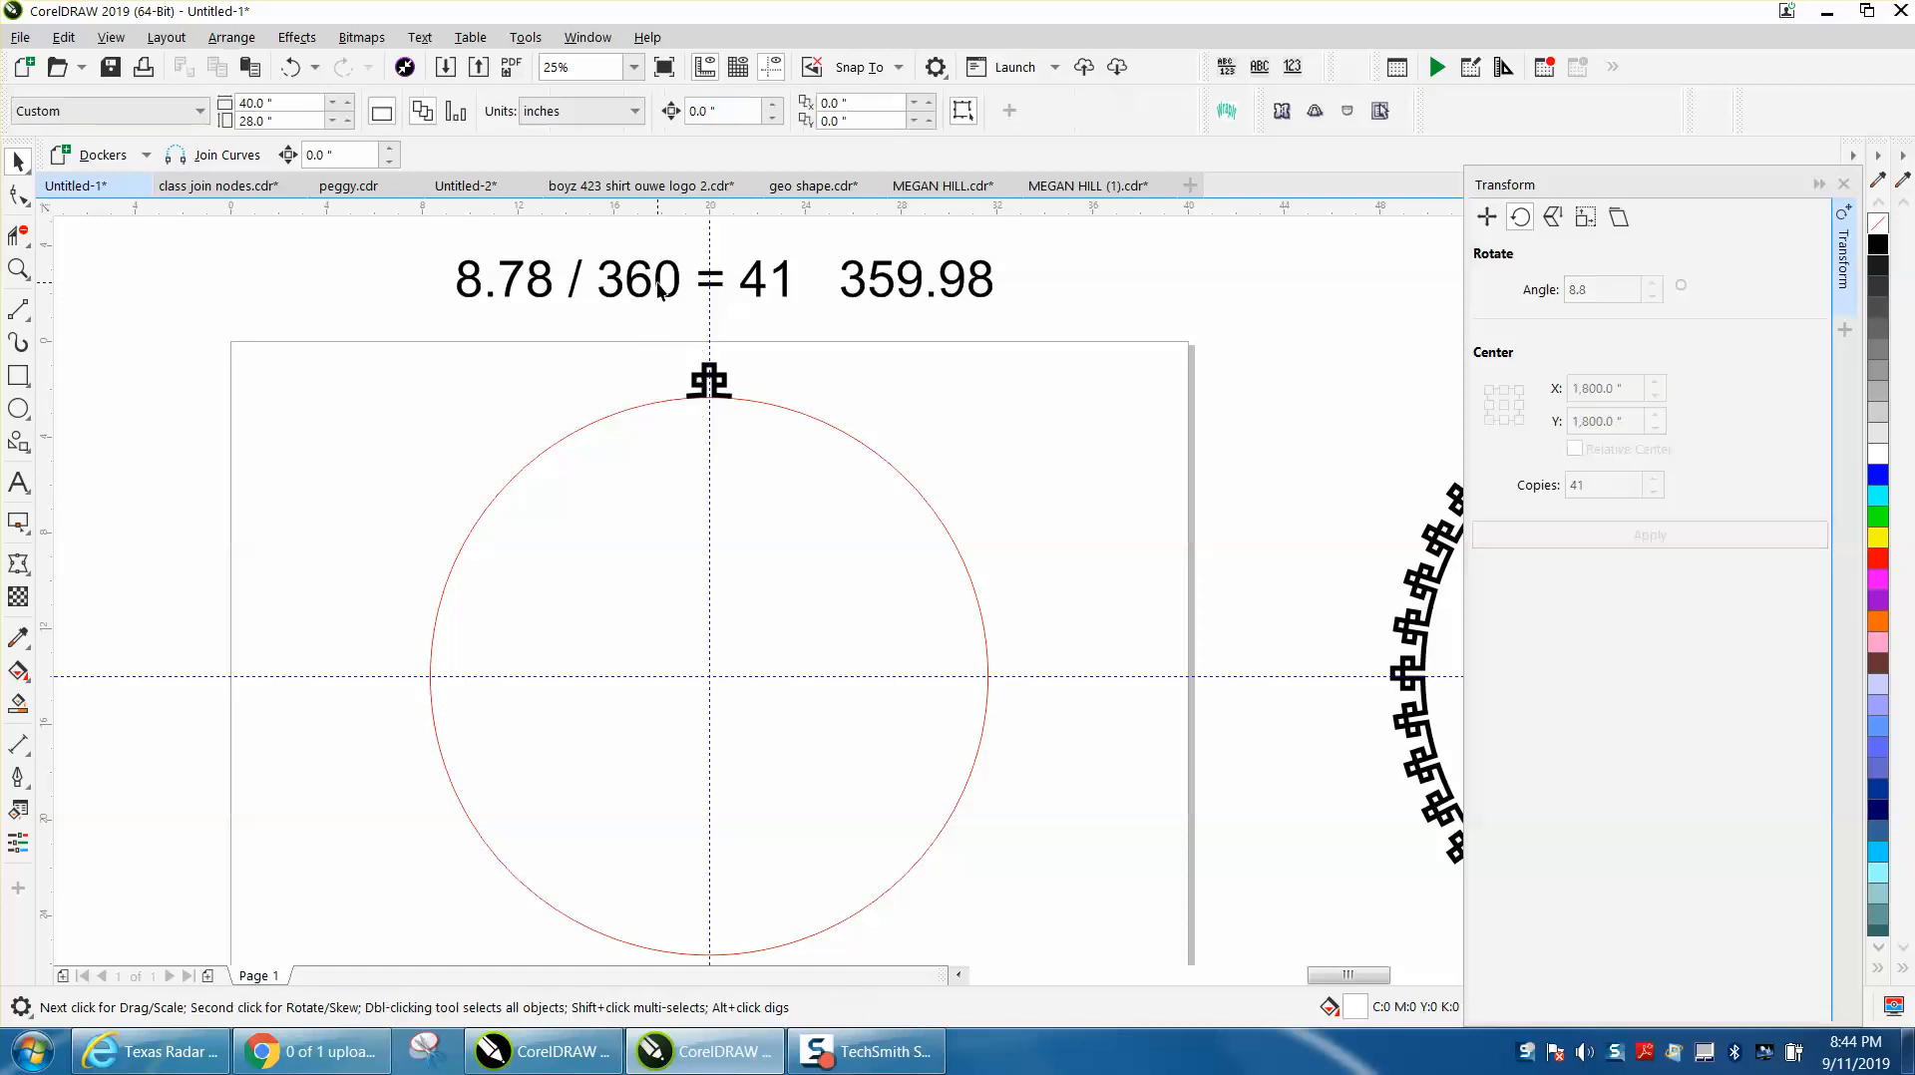
# Step: Create 41 copies of the motif around the circle's centre using a rotation angle of 8.78°
pyautogui.click(711, 385)
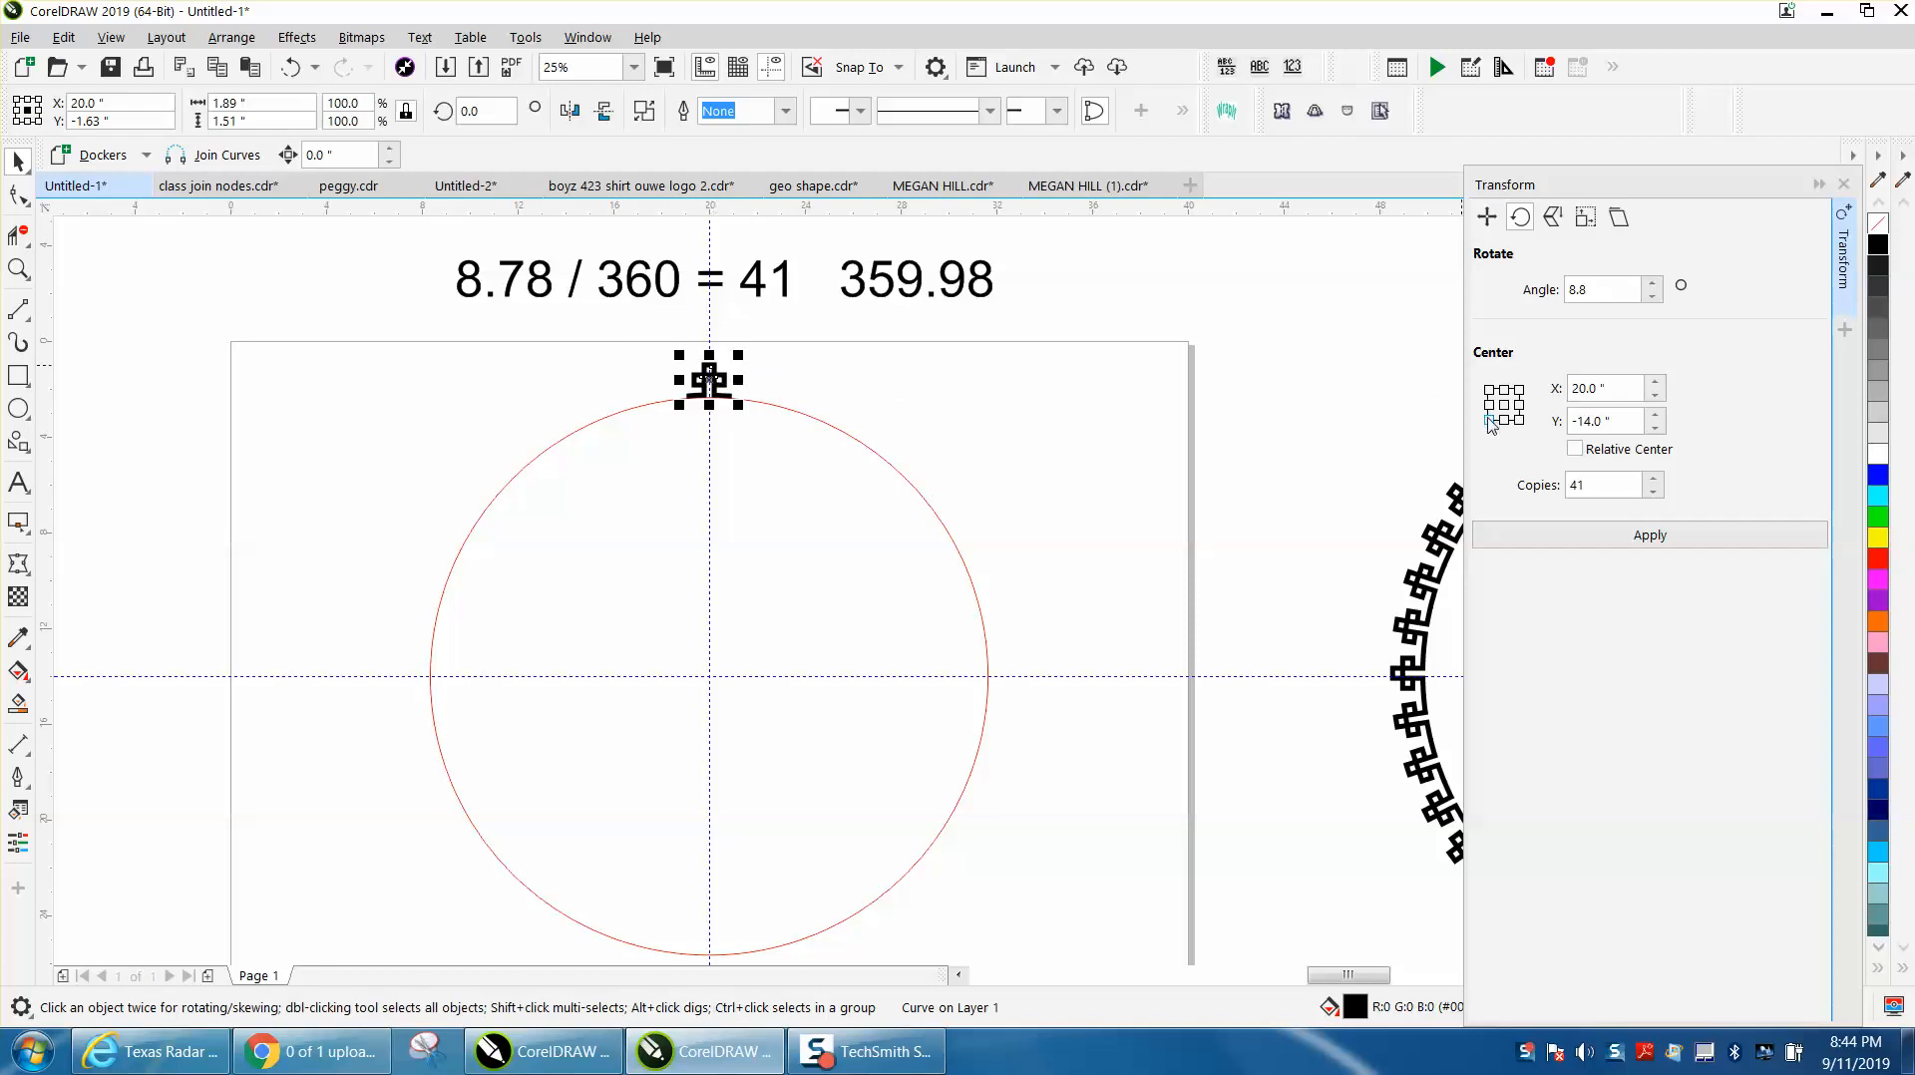
pyautogui.click(710, 384)
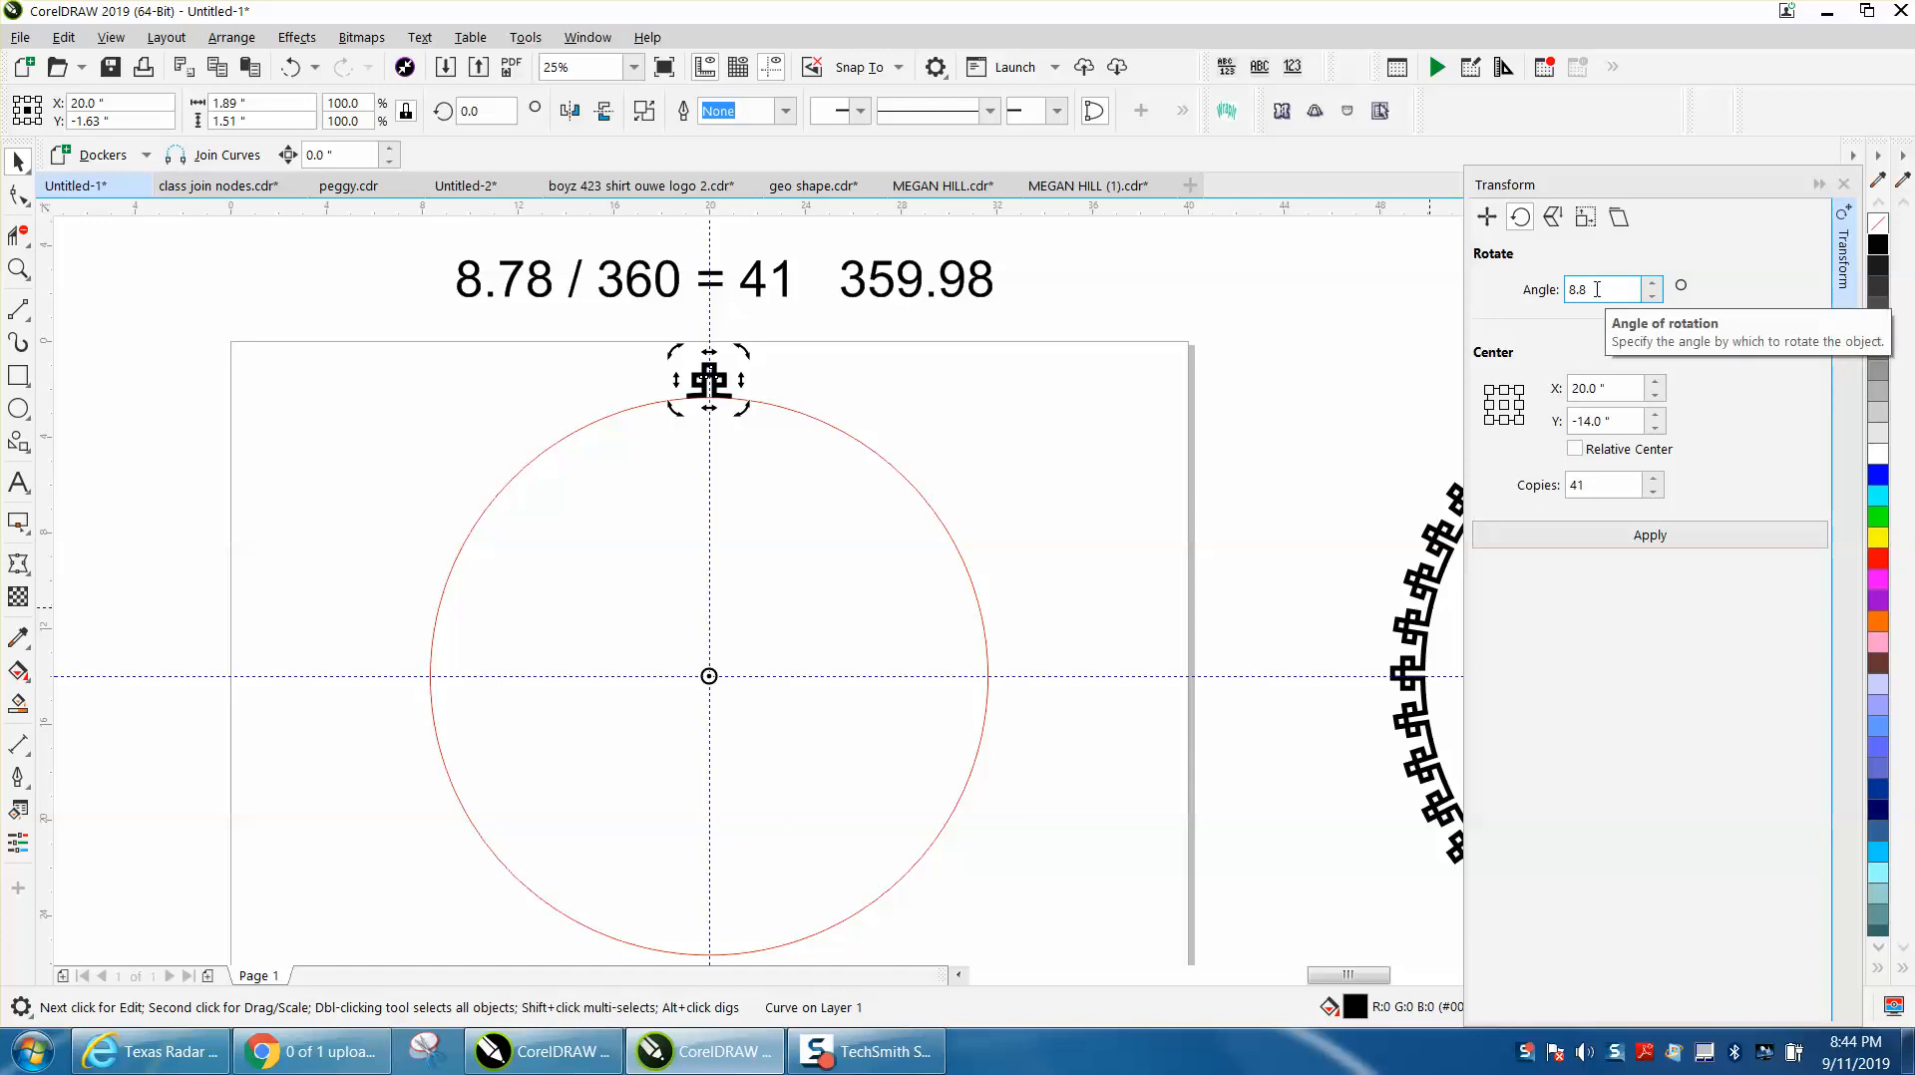
pyautogui.moveTo(1596, 289); pyautogui.dragTo(1534, 289)
pyautogui.write('8.78')
pyautogui.click(1661, 536)
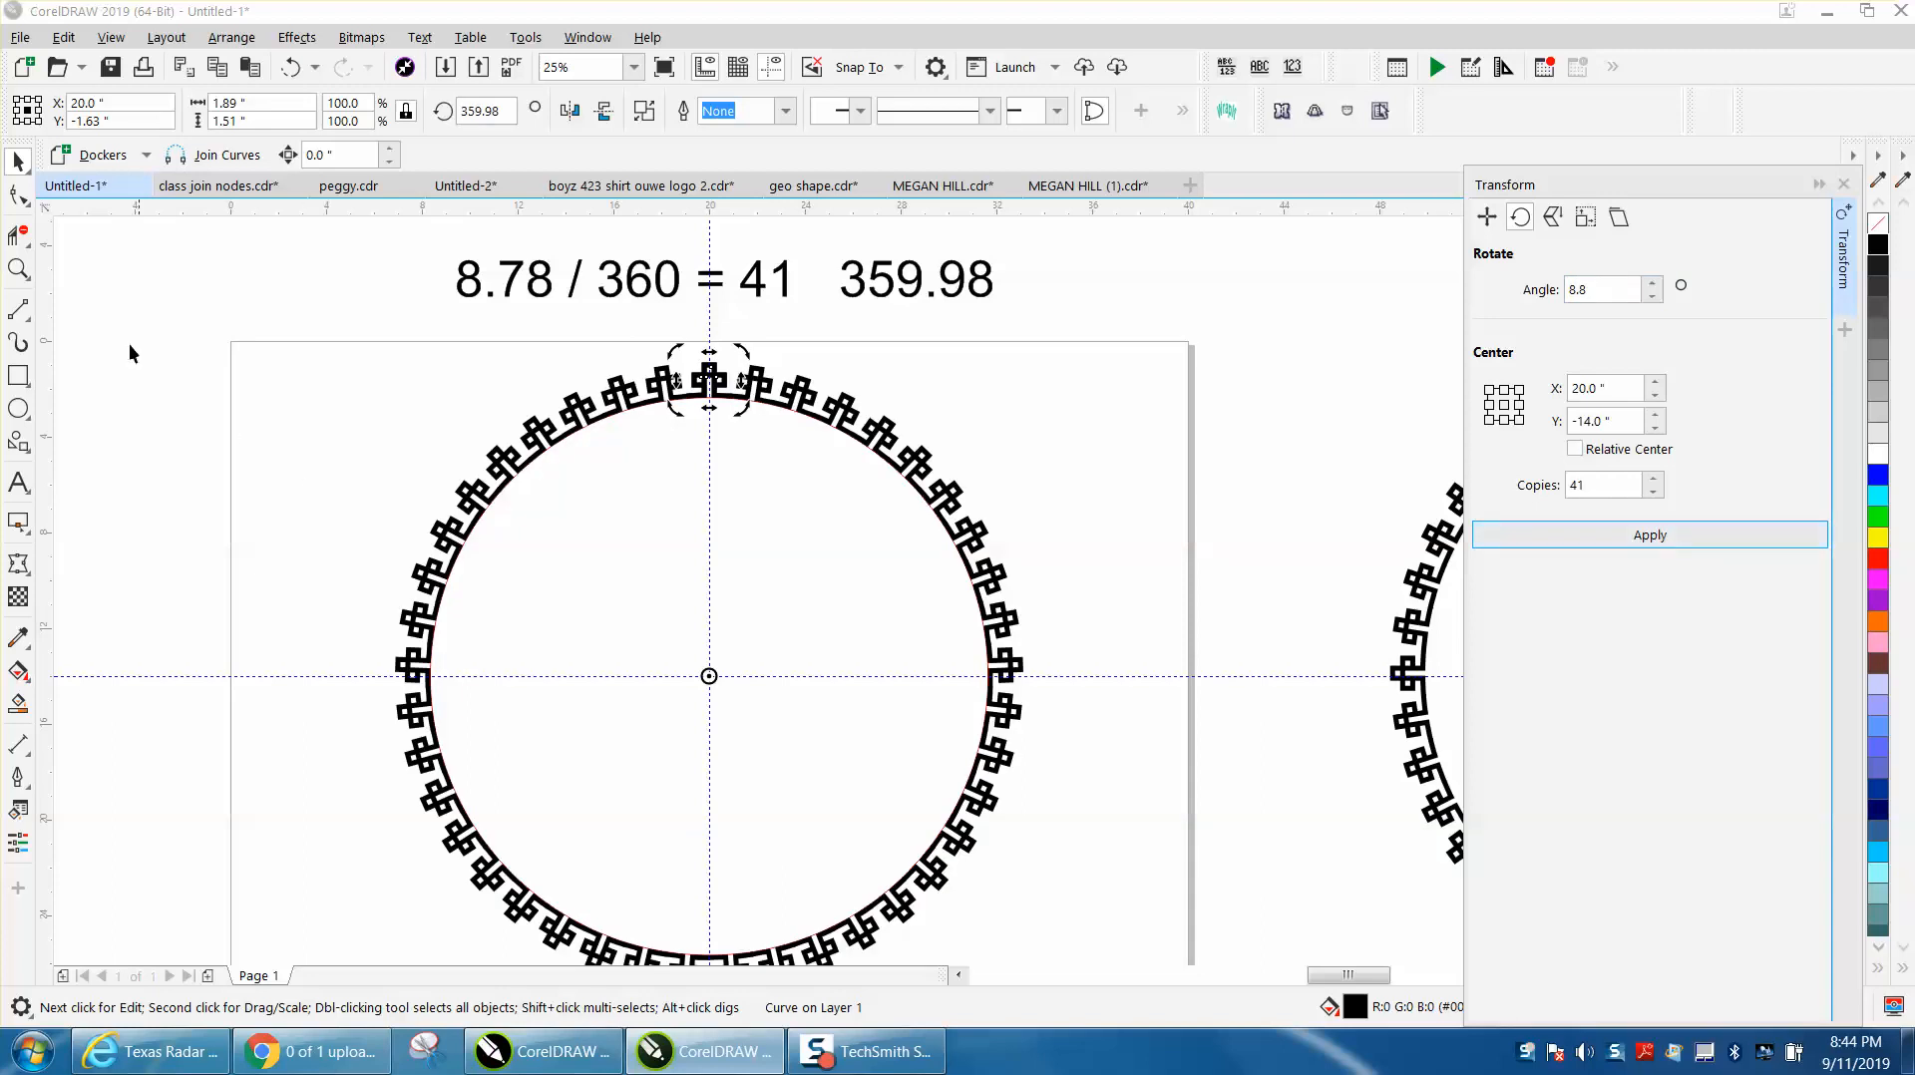
# Step: Inspect the joints between motifs around the circle, and undo the ring of rotated copies
pyautogui.click(18, 268)
pyautogui.moveTo(560, 325); pyautogui.dragTo(877, 488)
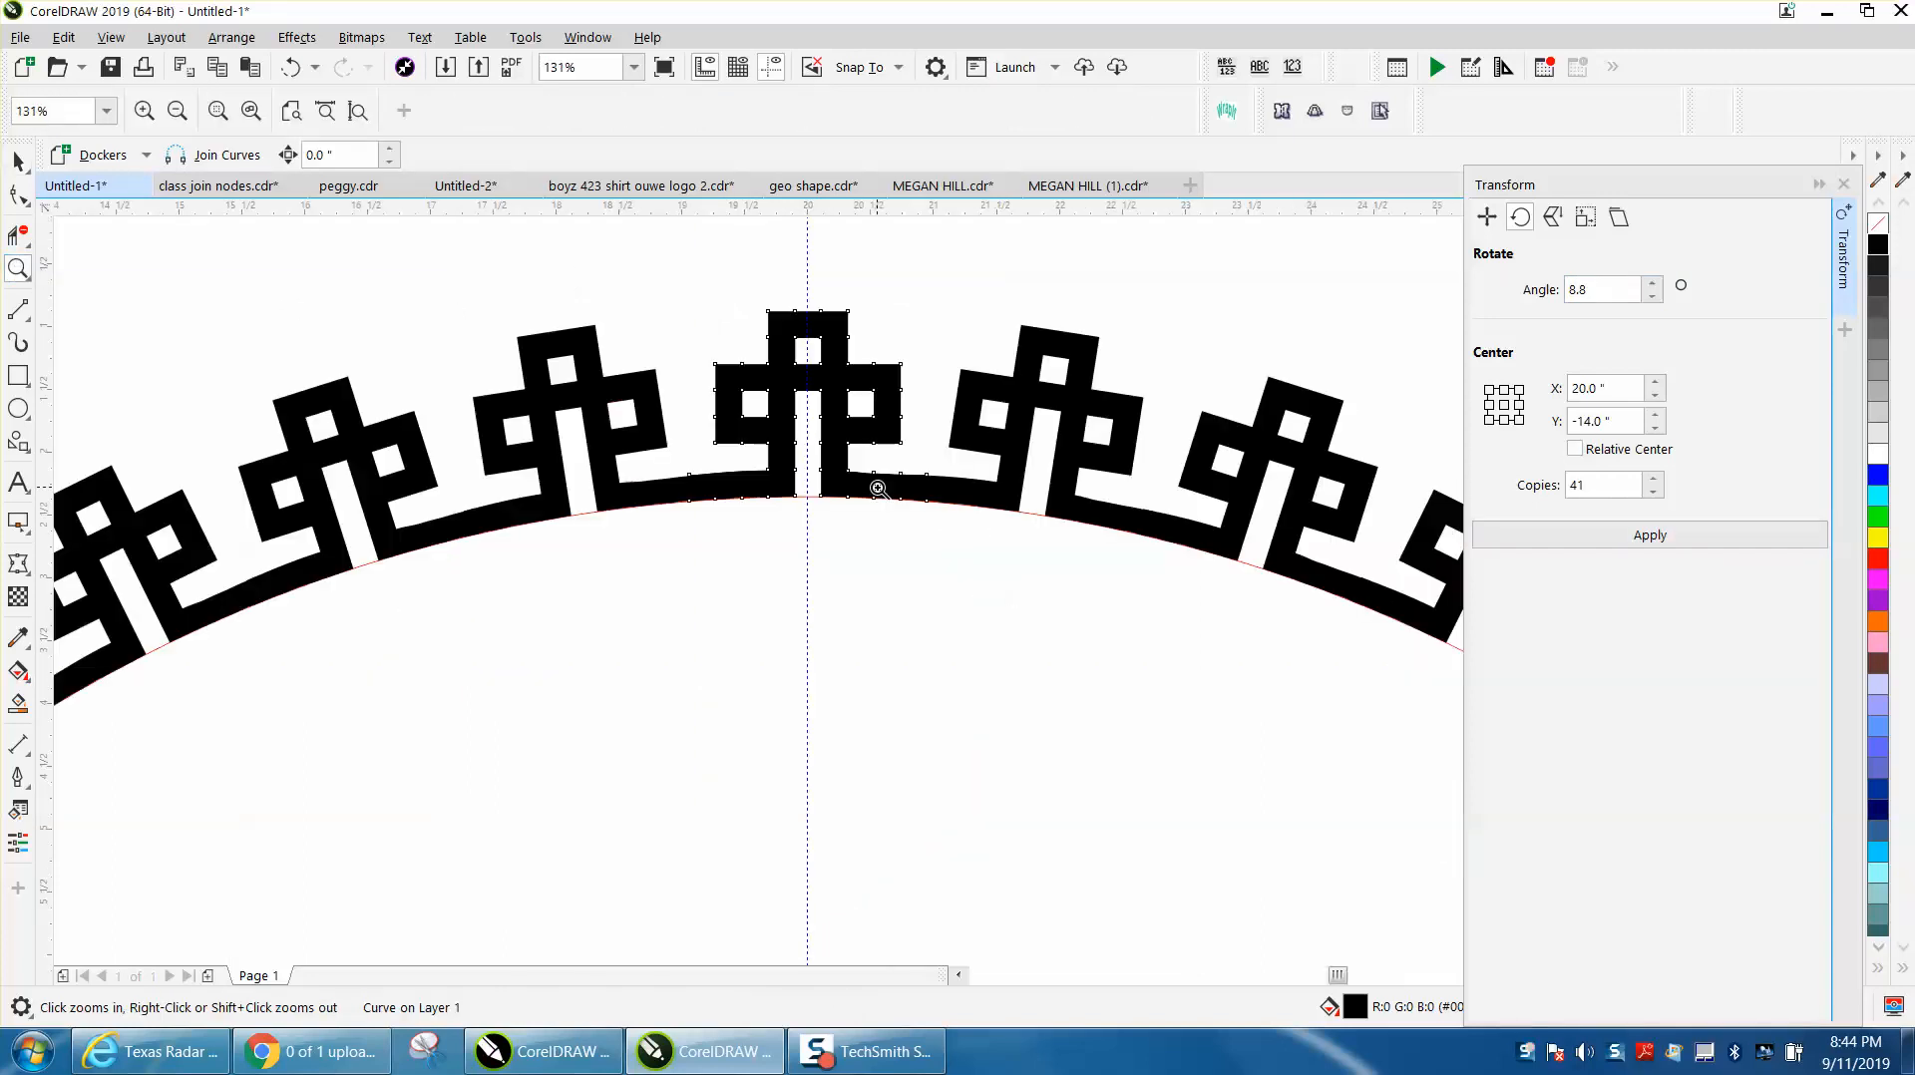
pyautogui.rightClick(878, 489)
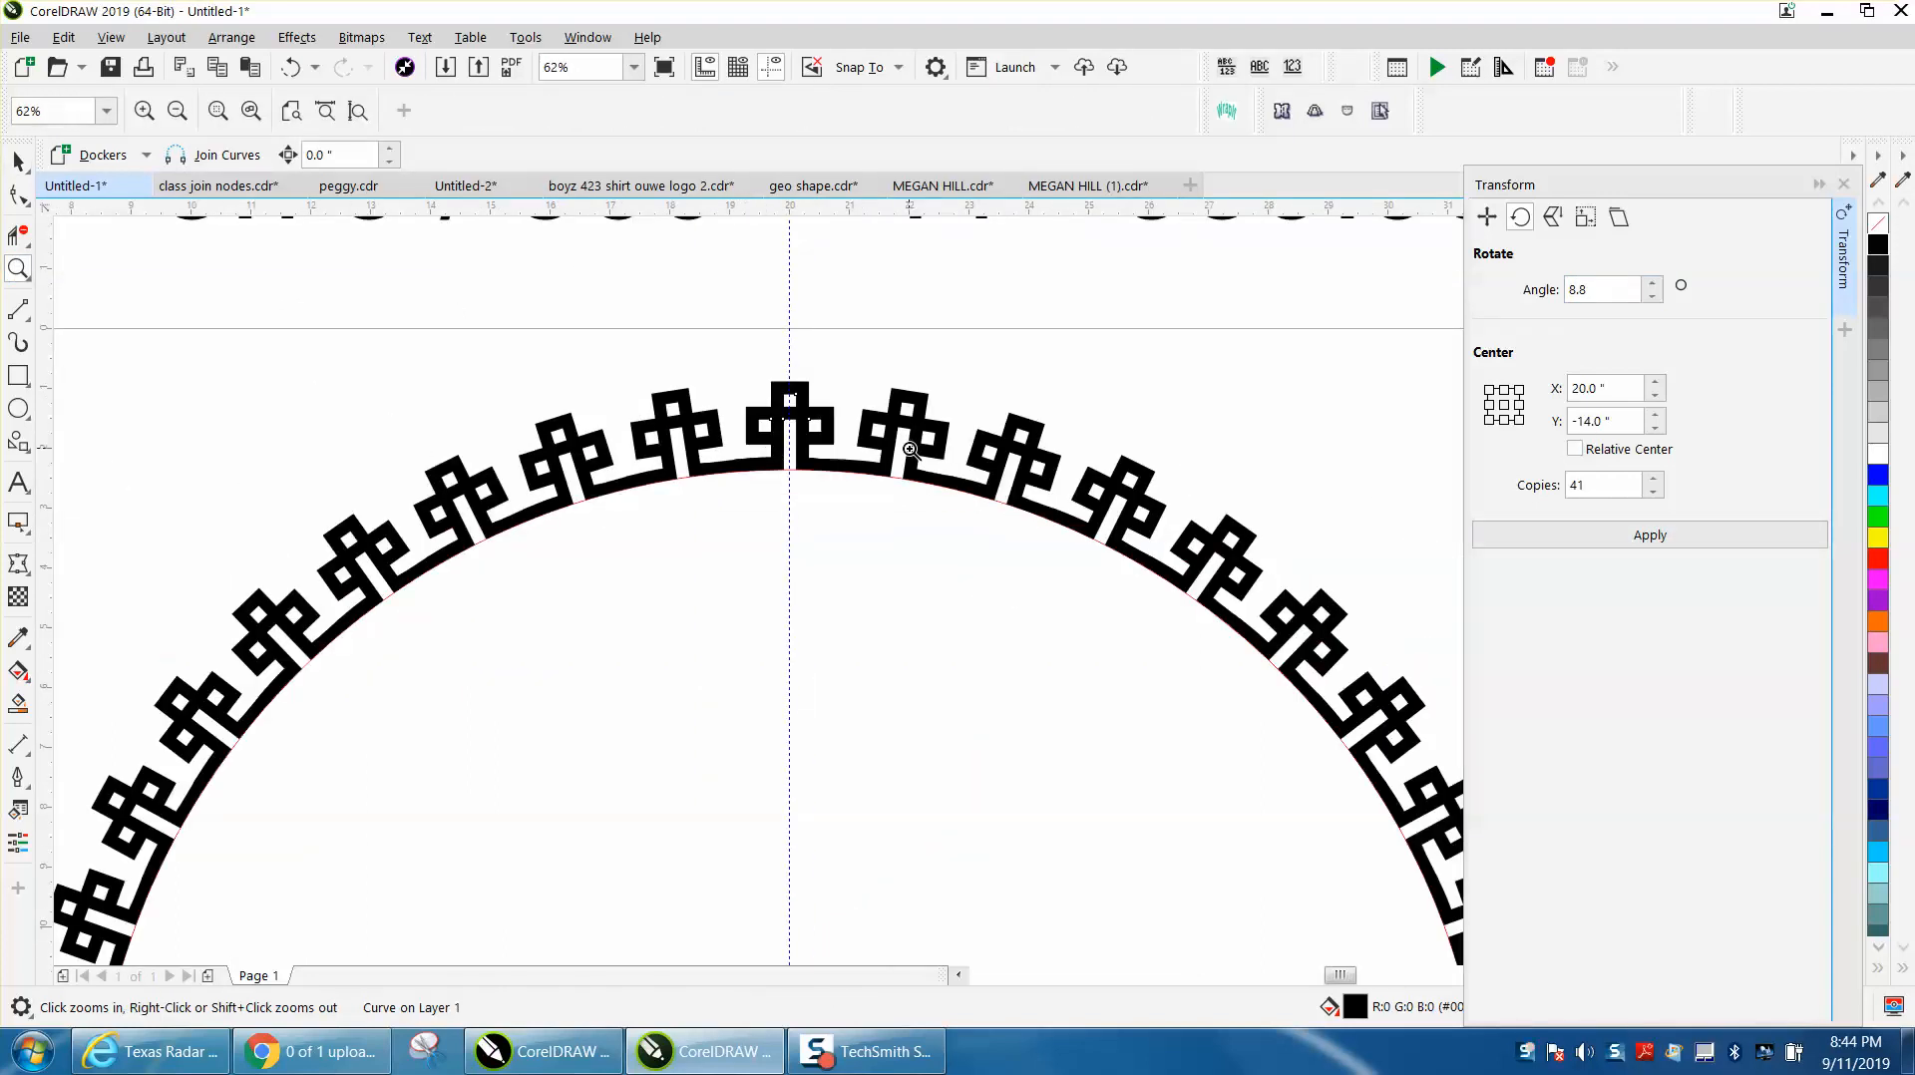
pyautogui.rightClick(825, 425)
pyautogui.rightClick(824, 425)
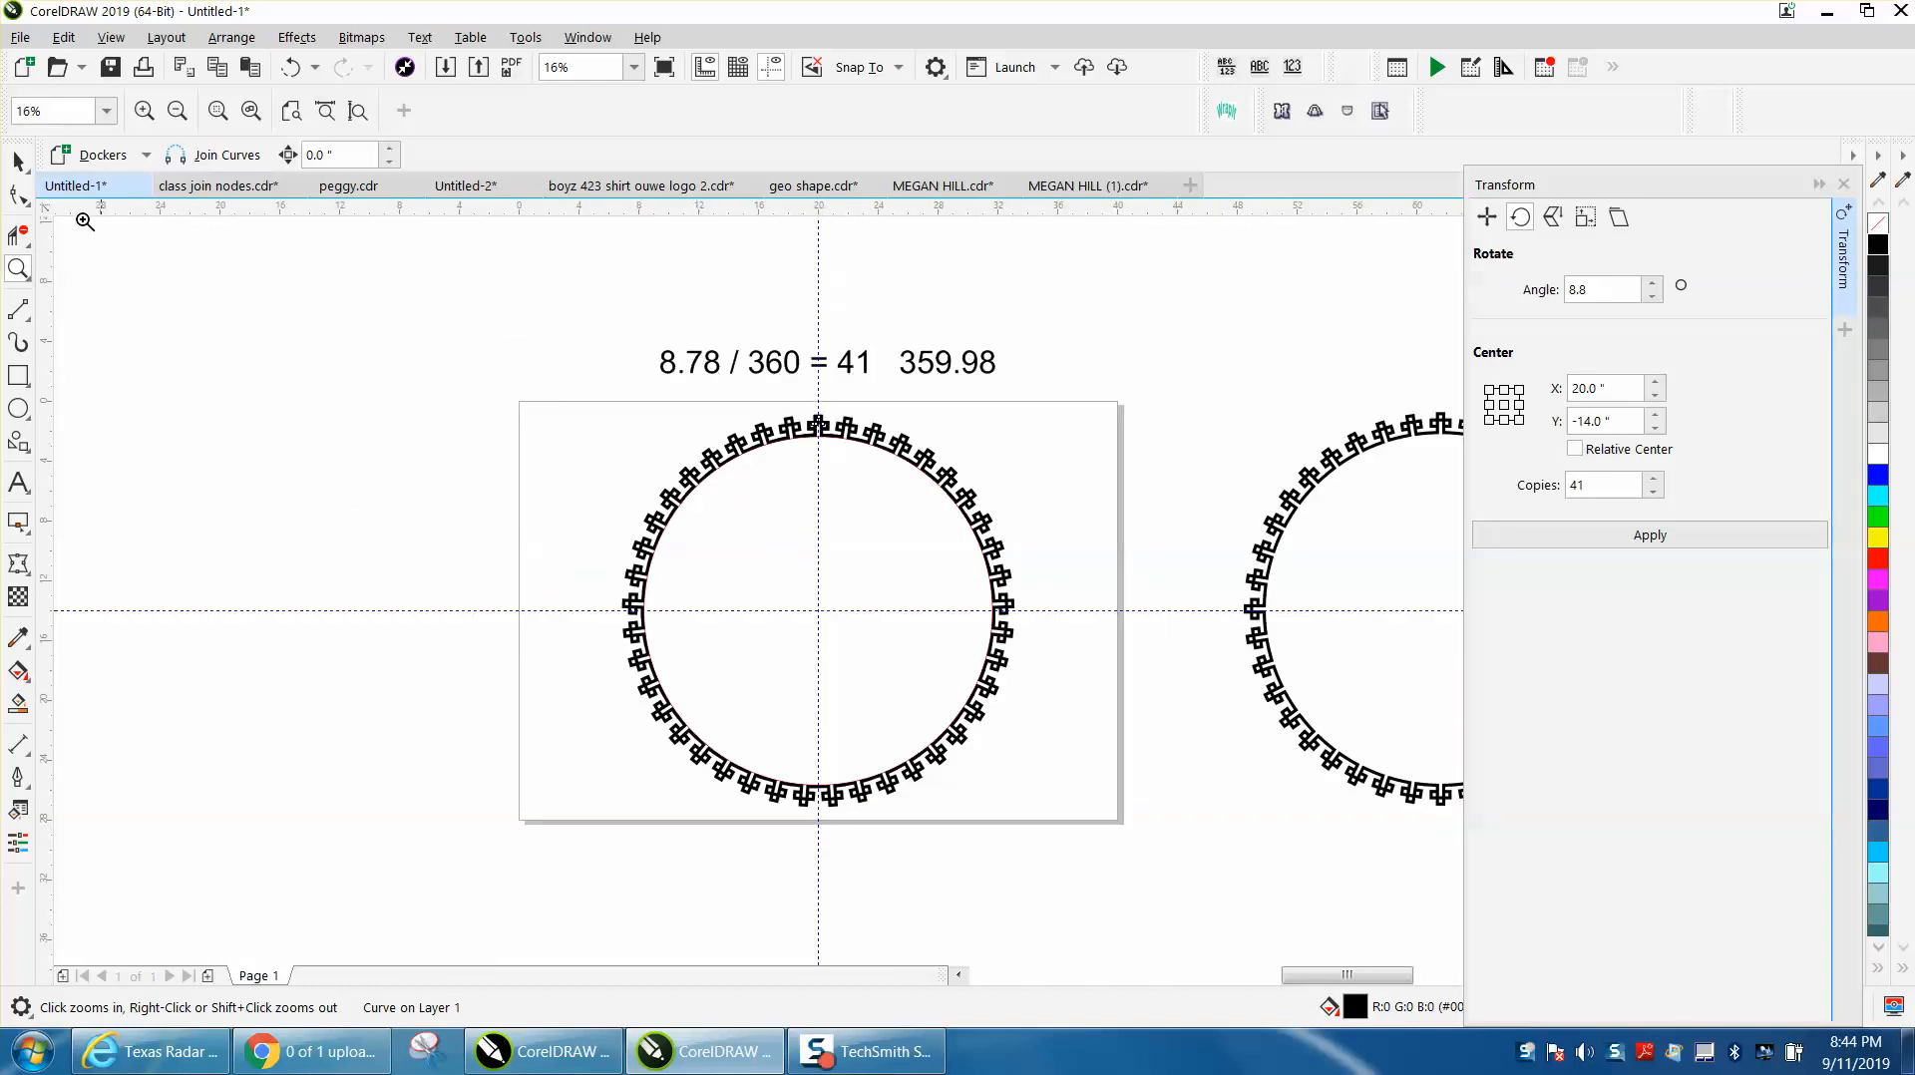
pyautogui.click(289, 68)
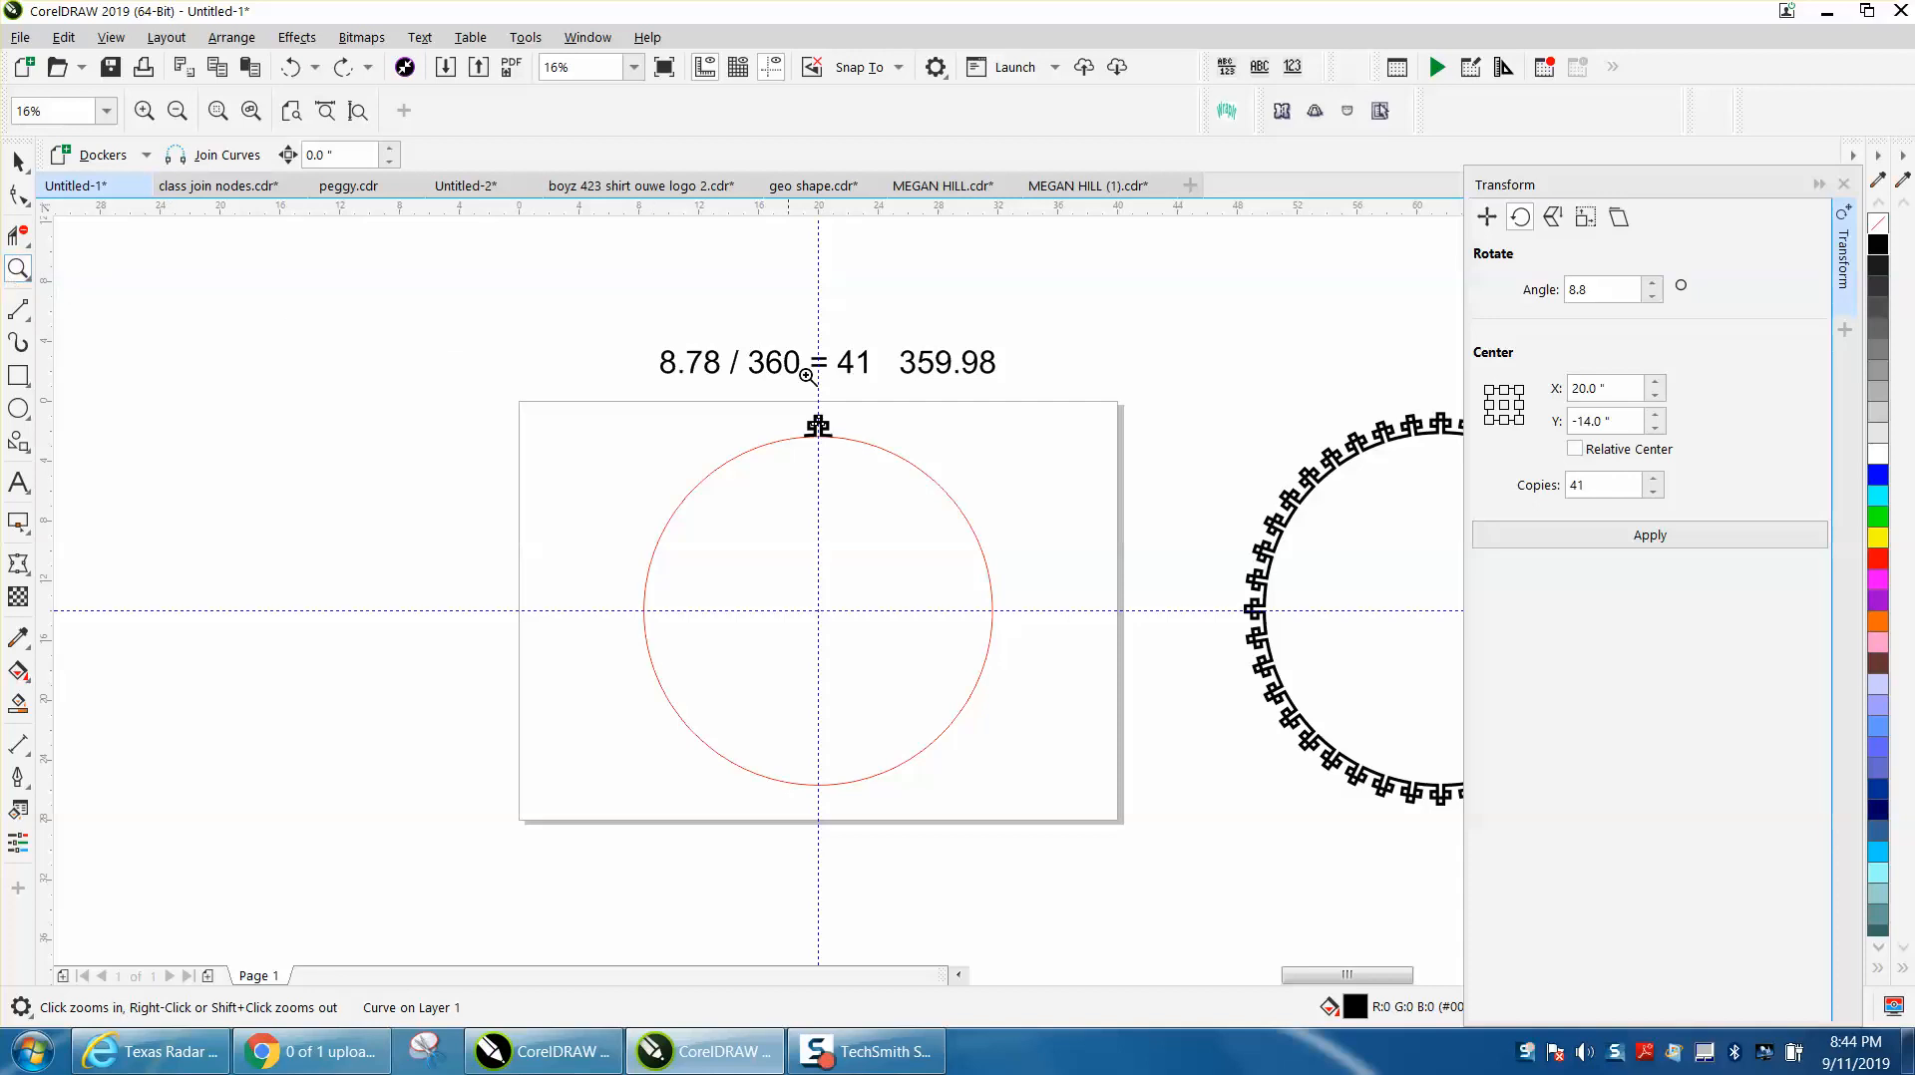
# Step: Create a single copy of the motif rotated 10° around the circle's centre
pyautogui.moveTo(778, 379); pyautogui.dragTo(910, 479)
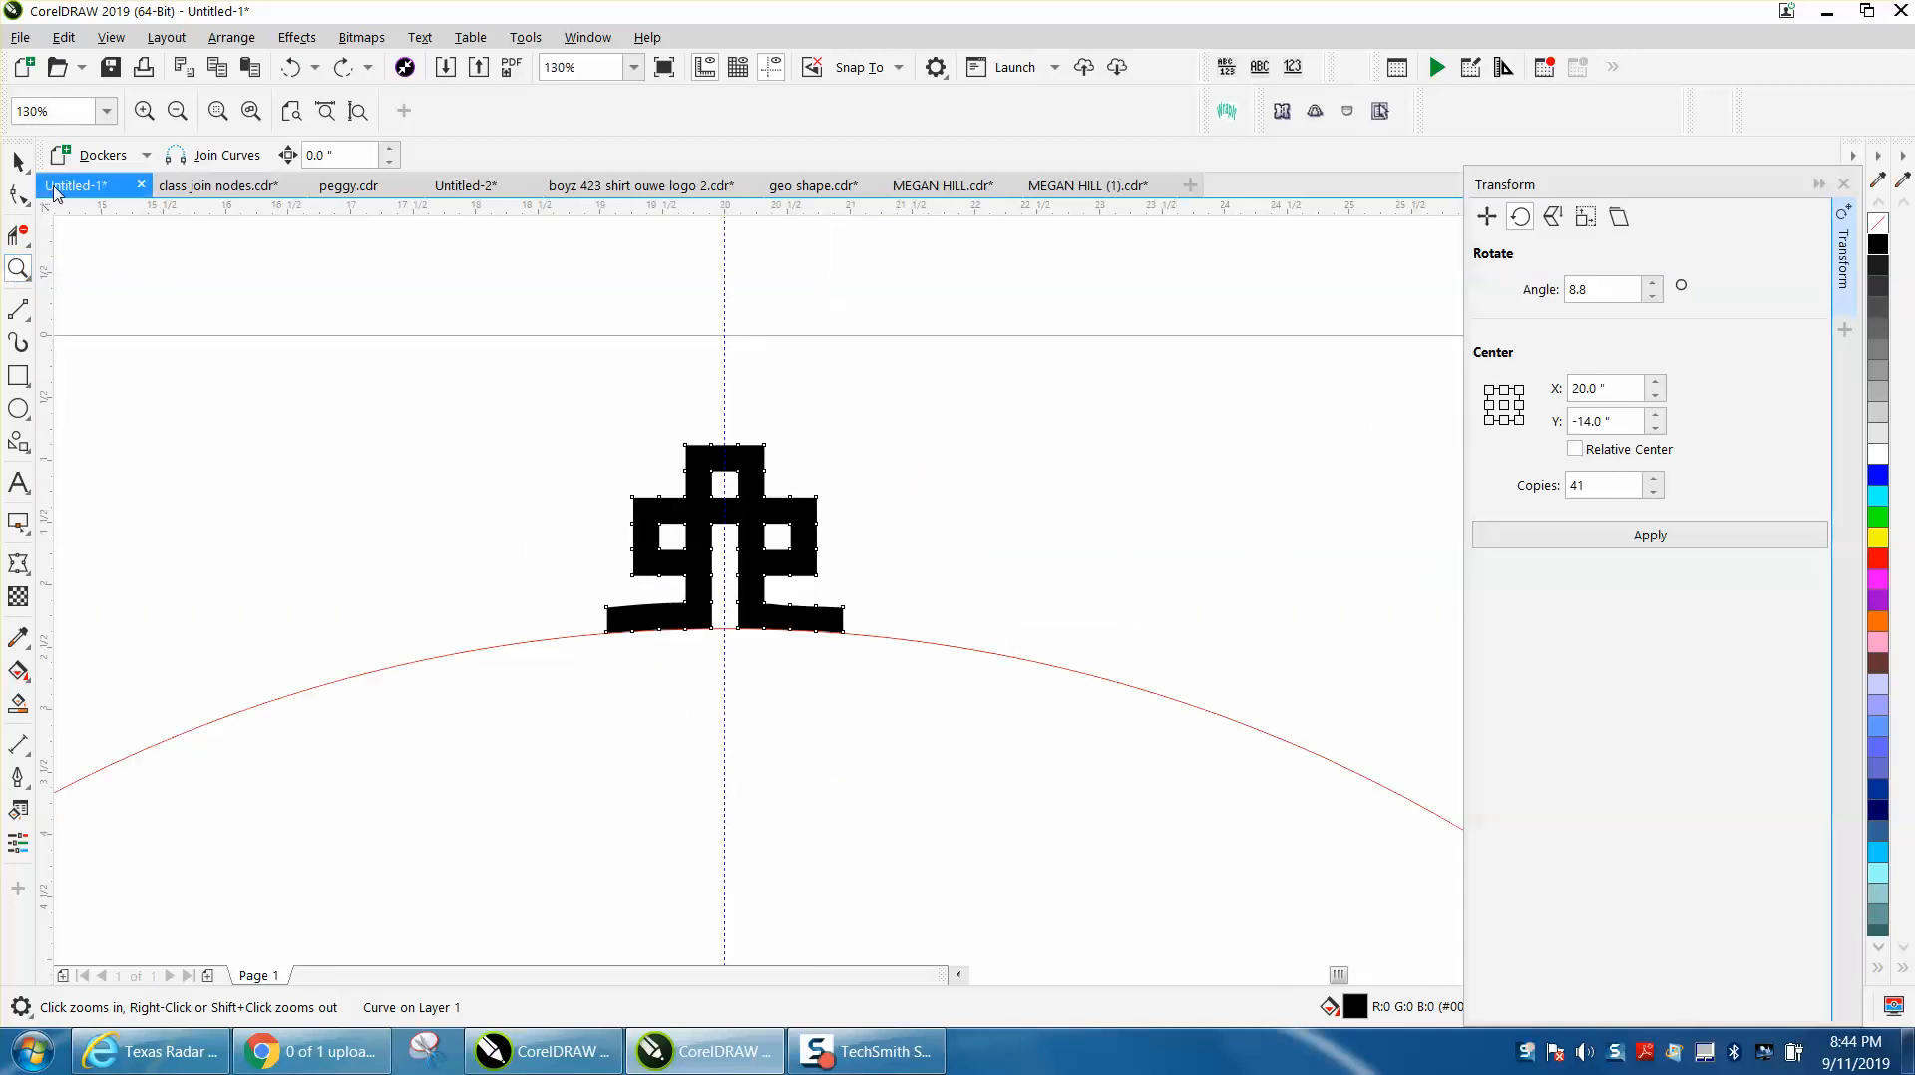
pyautogui.click(20, 160)
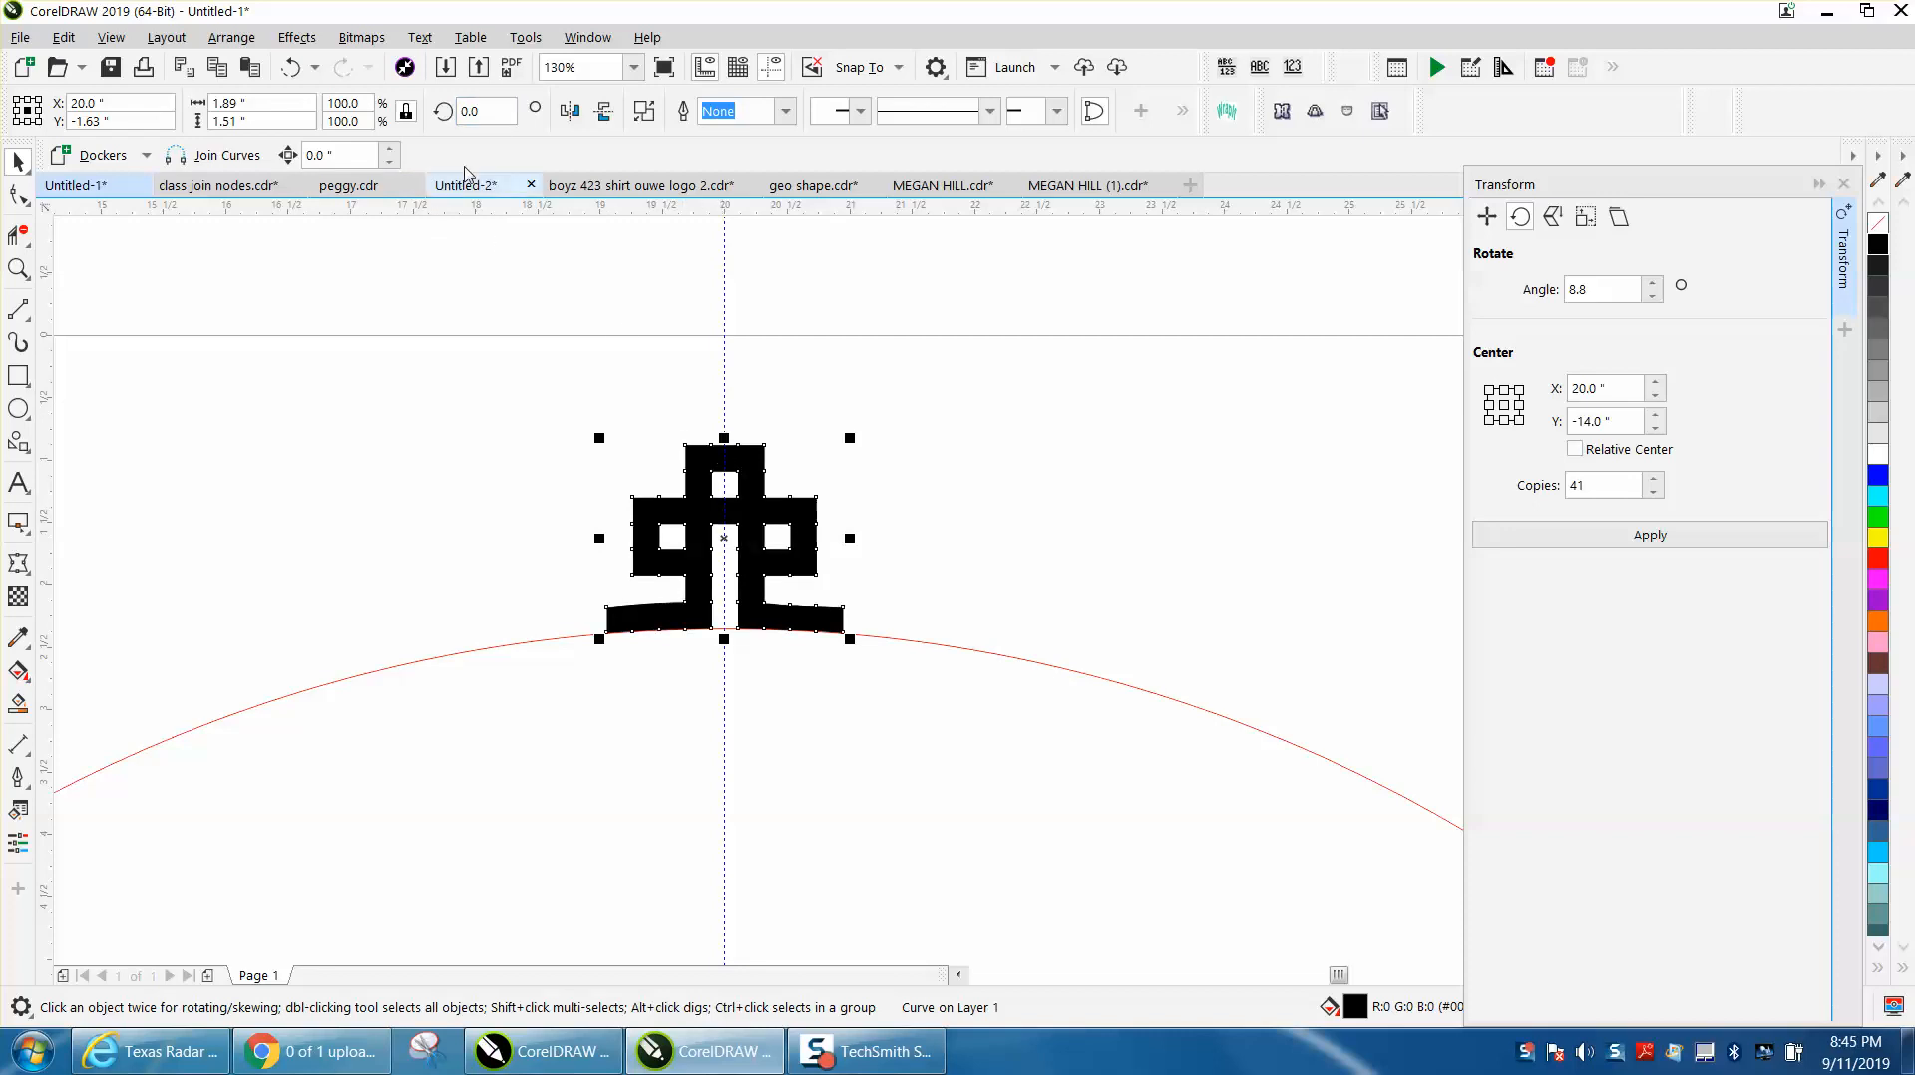
pyautogui.write('10')
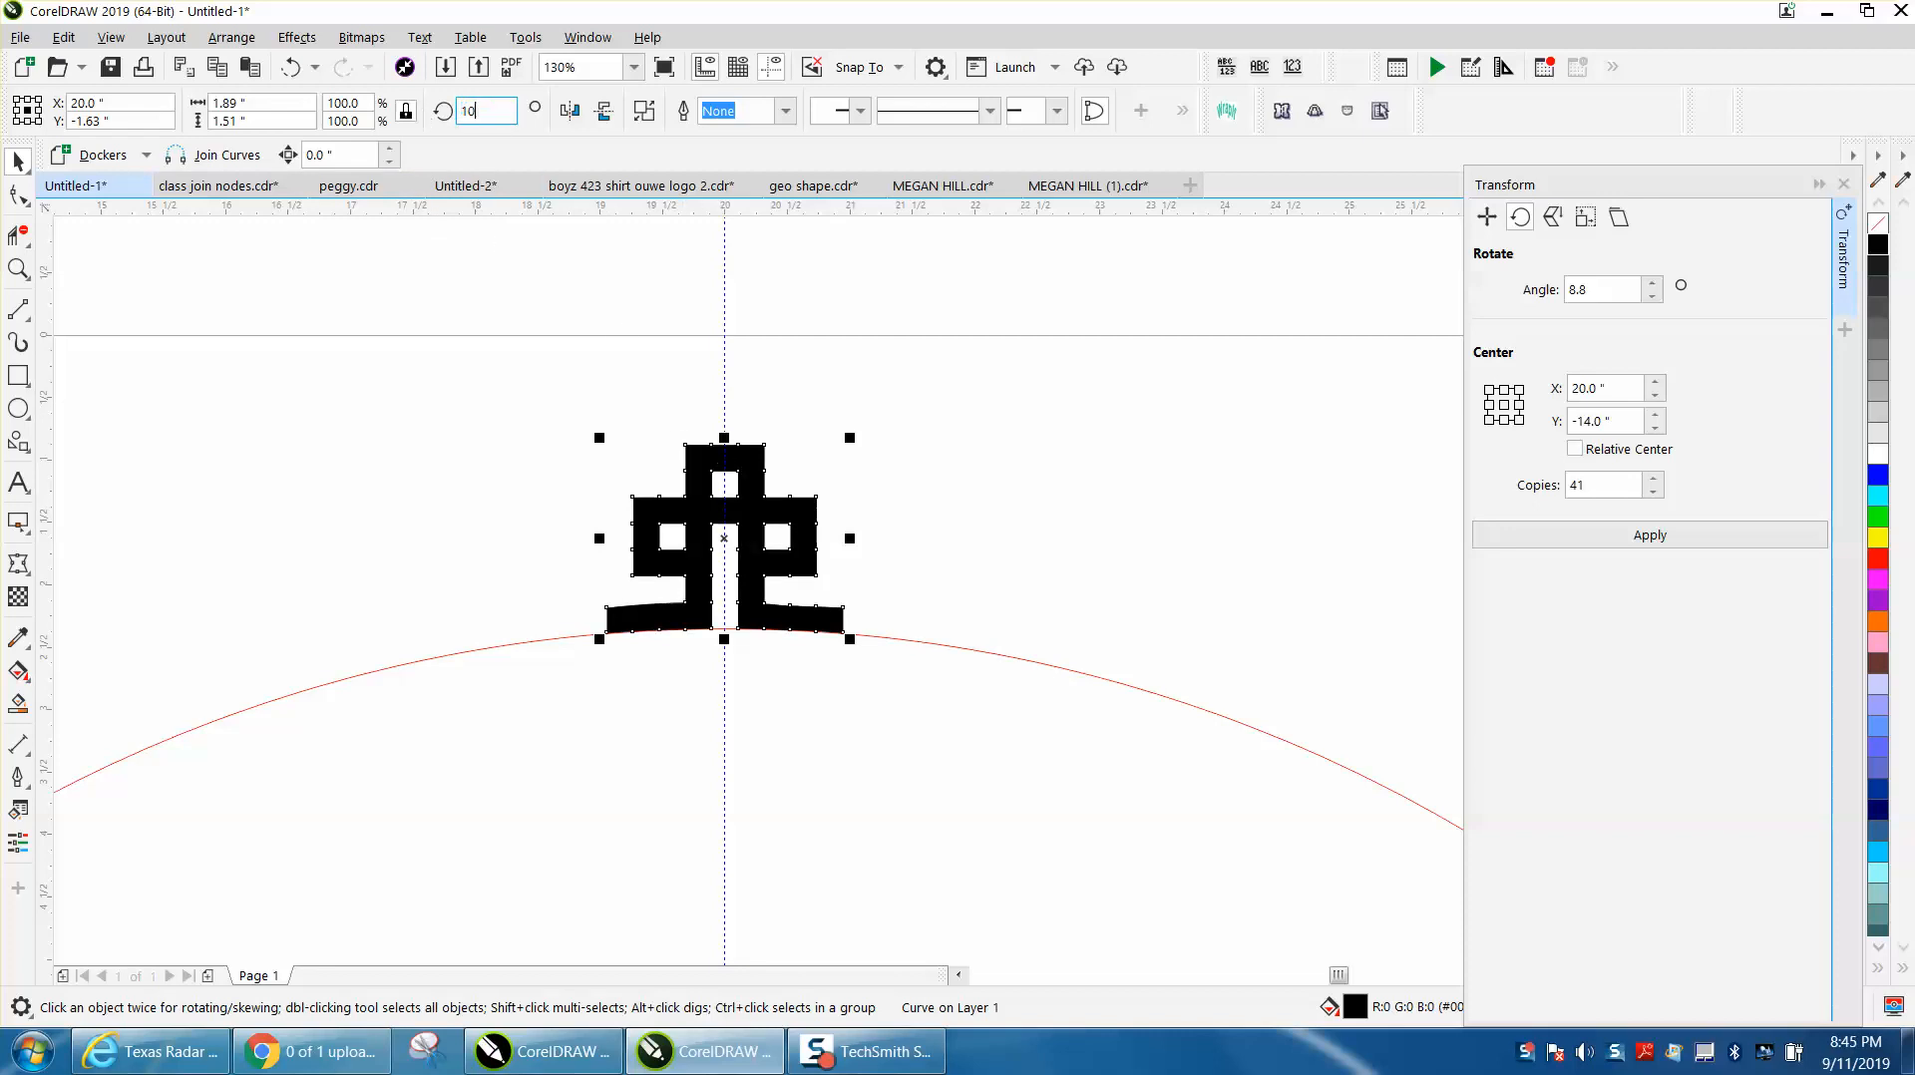
pyautogui.press('Return')
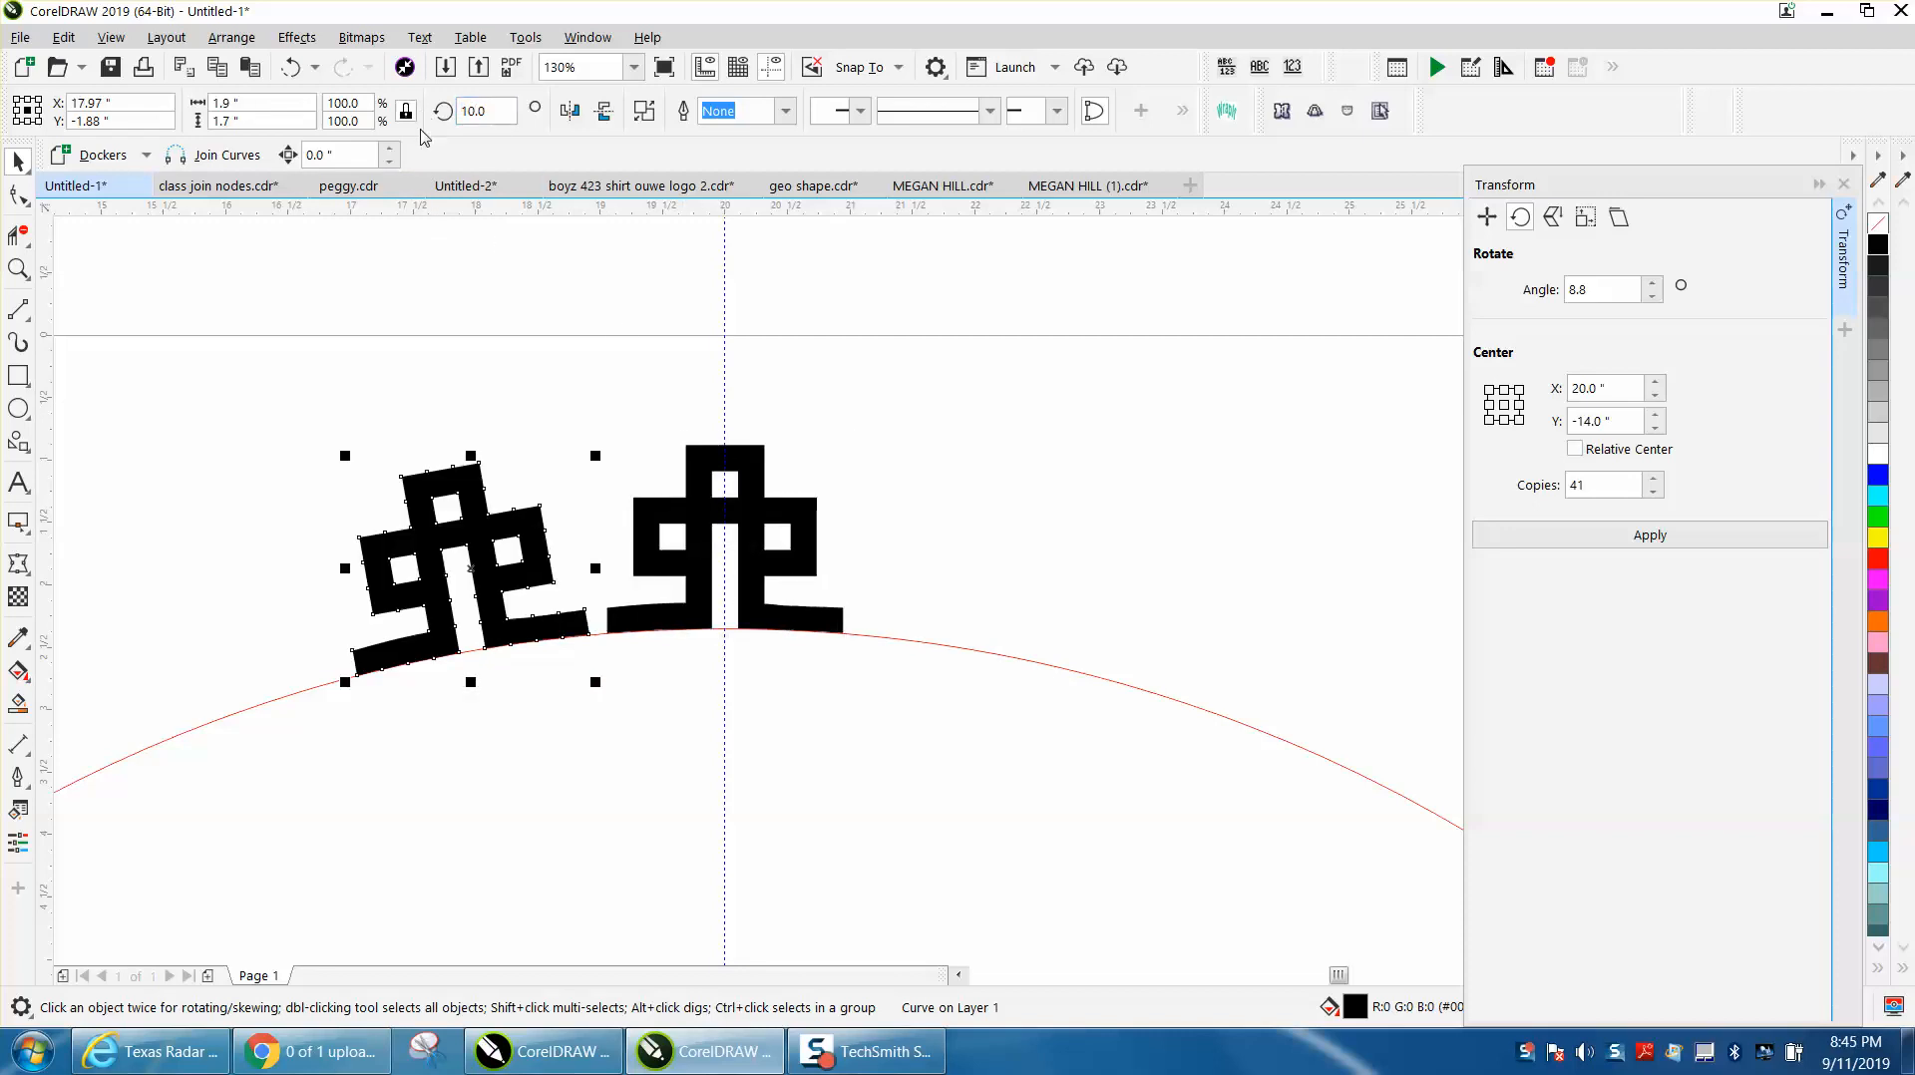
# Step: Extend the original motif's left foot to meet the rotated copy's corners, and convert its end segment to a straight line
pyautogui.click(18, 269)
pyautogui.moveTo(410, 452); pyautogui.dragTo(904, 747)
pyautogui.press('F10')
pyautogui.click(821, 628)
pyautogui.moveTo(823, 586)
pyautogui.mouseDown()
pyautogui.moveTo(847, 675)
pyautogui.moveTo(817, 725)
pyautogui.moveTo(805, 681)
pyautogui.moveTo(783, 683)
pyautogui.moveTo(793, 633)
pyautogui.moveTo(757, 620)
pyautogui.moveTo(793, 716)
pyautogui.mouseUp()
pyautogui.rightClick(779, 682)
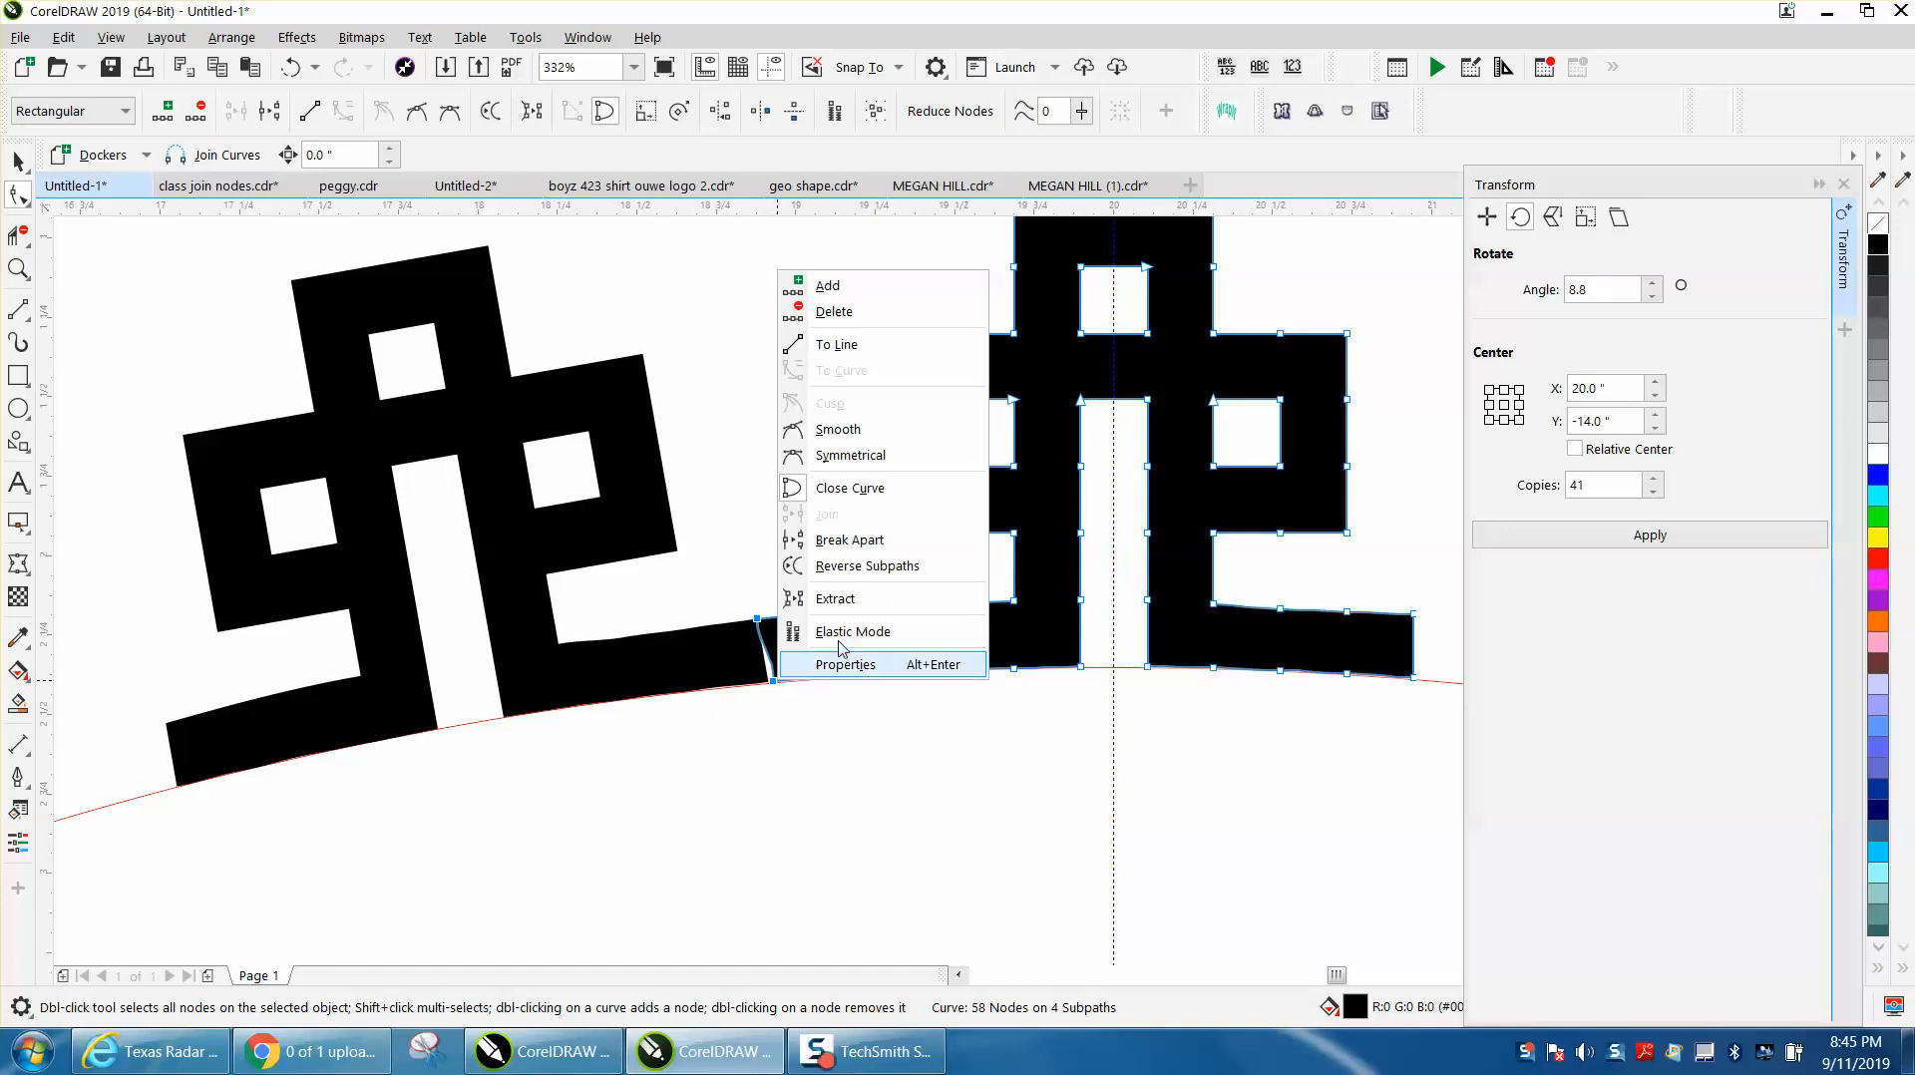
pyautogui.click(838, 345)
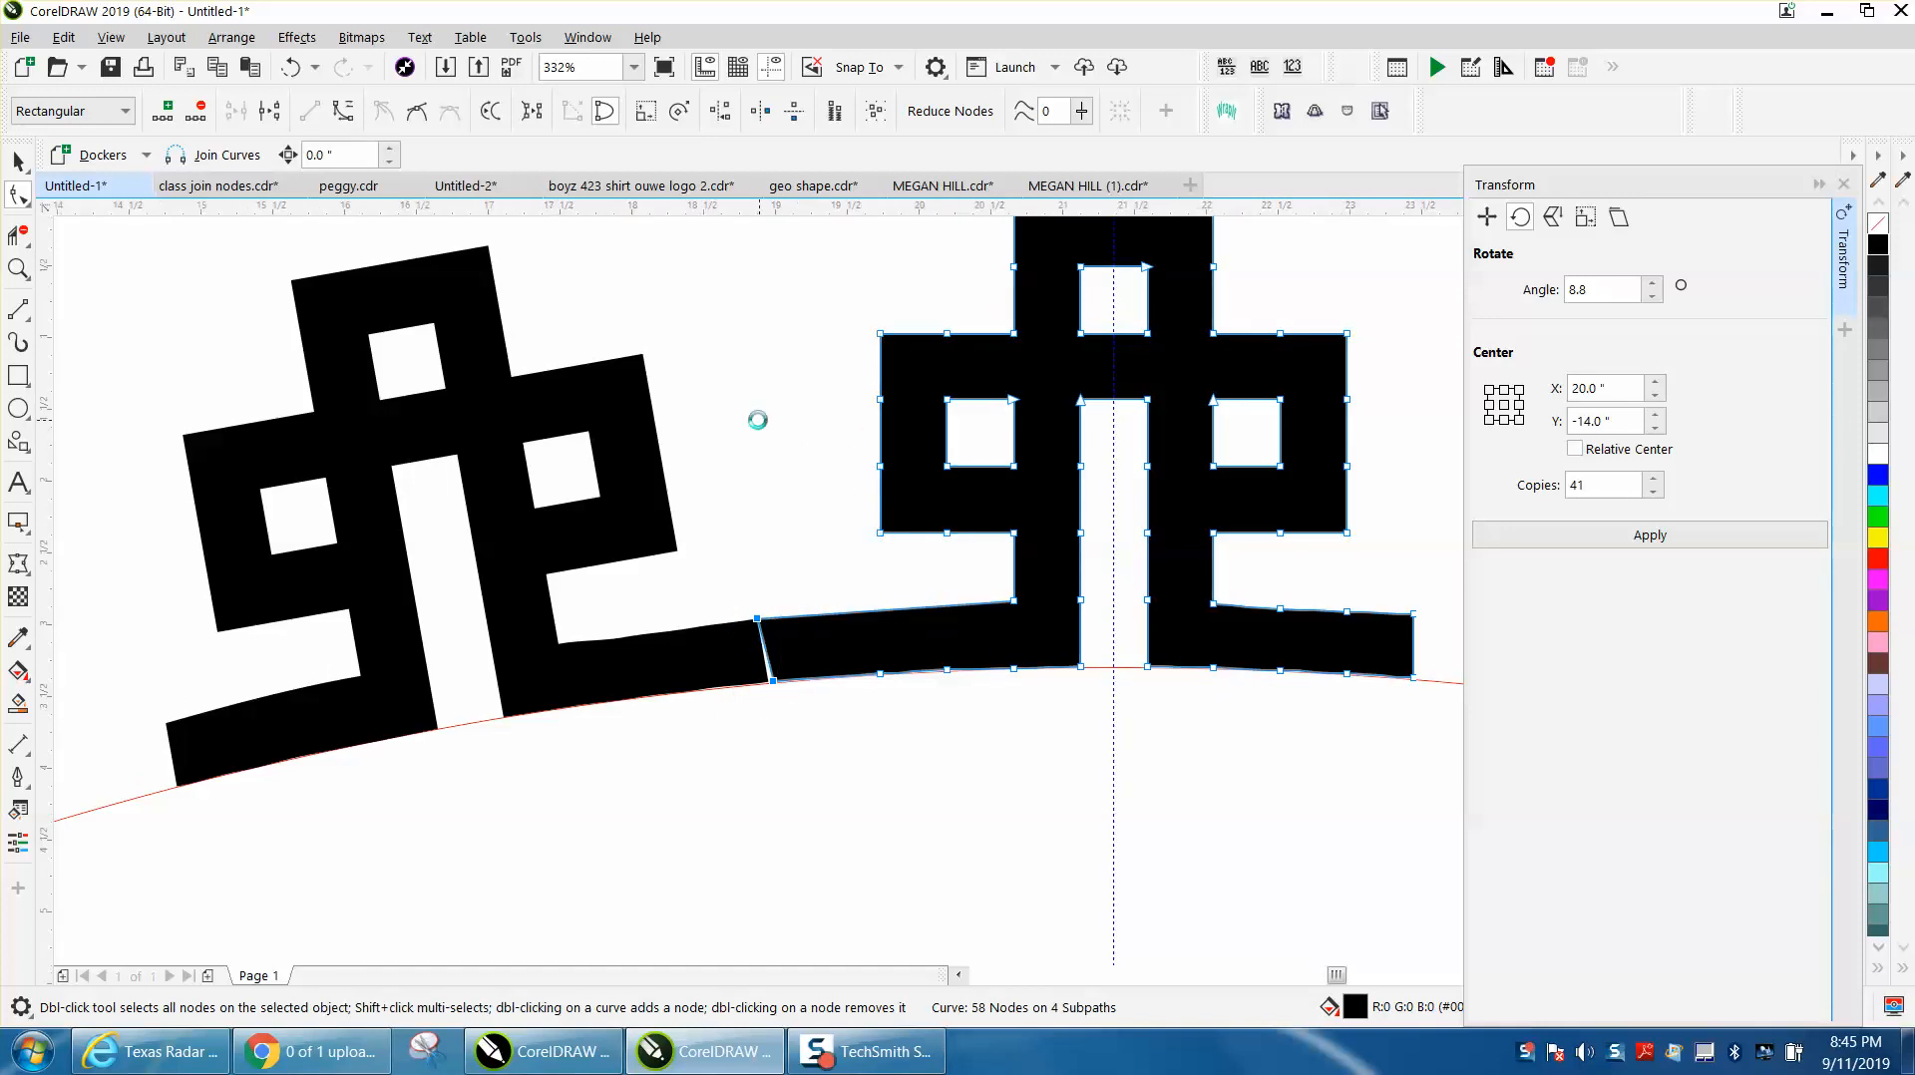
# Step: Delete the copy rotated 10° beside the reshaped motif
pyautogui.scroll(-3, 756, 418)
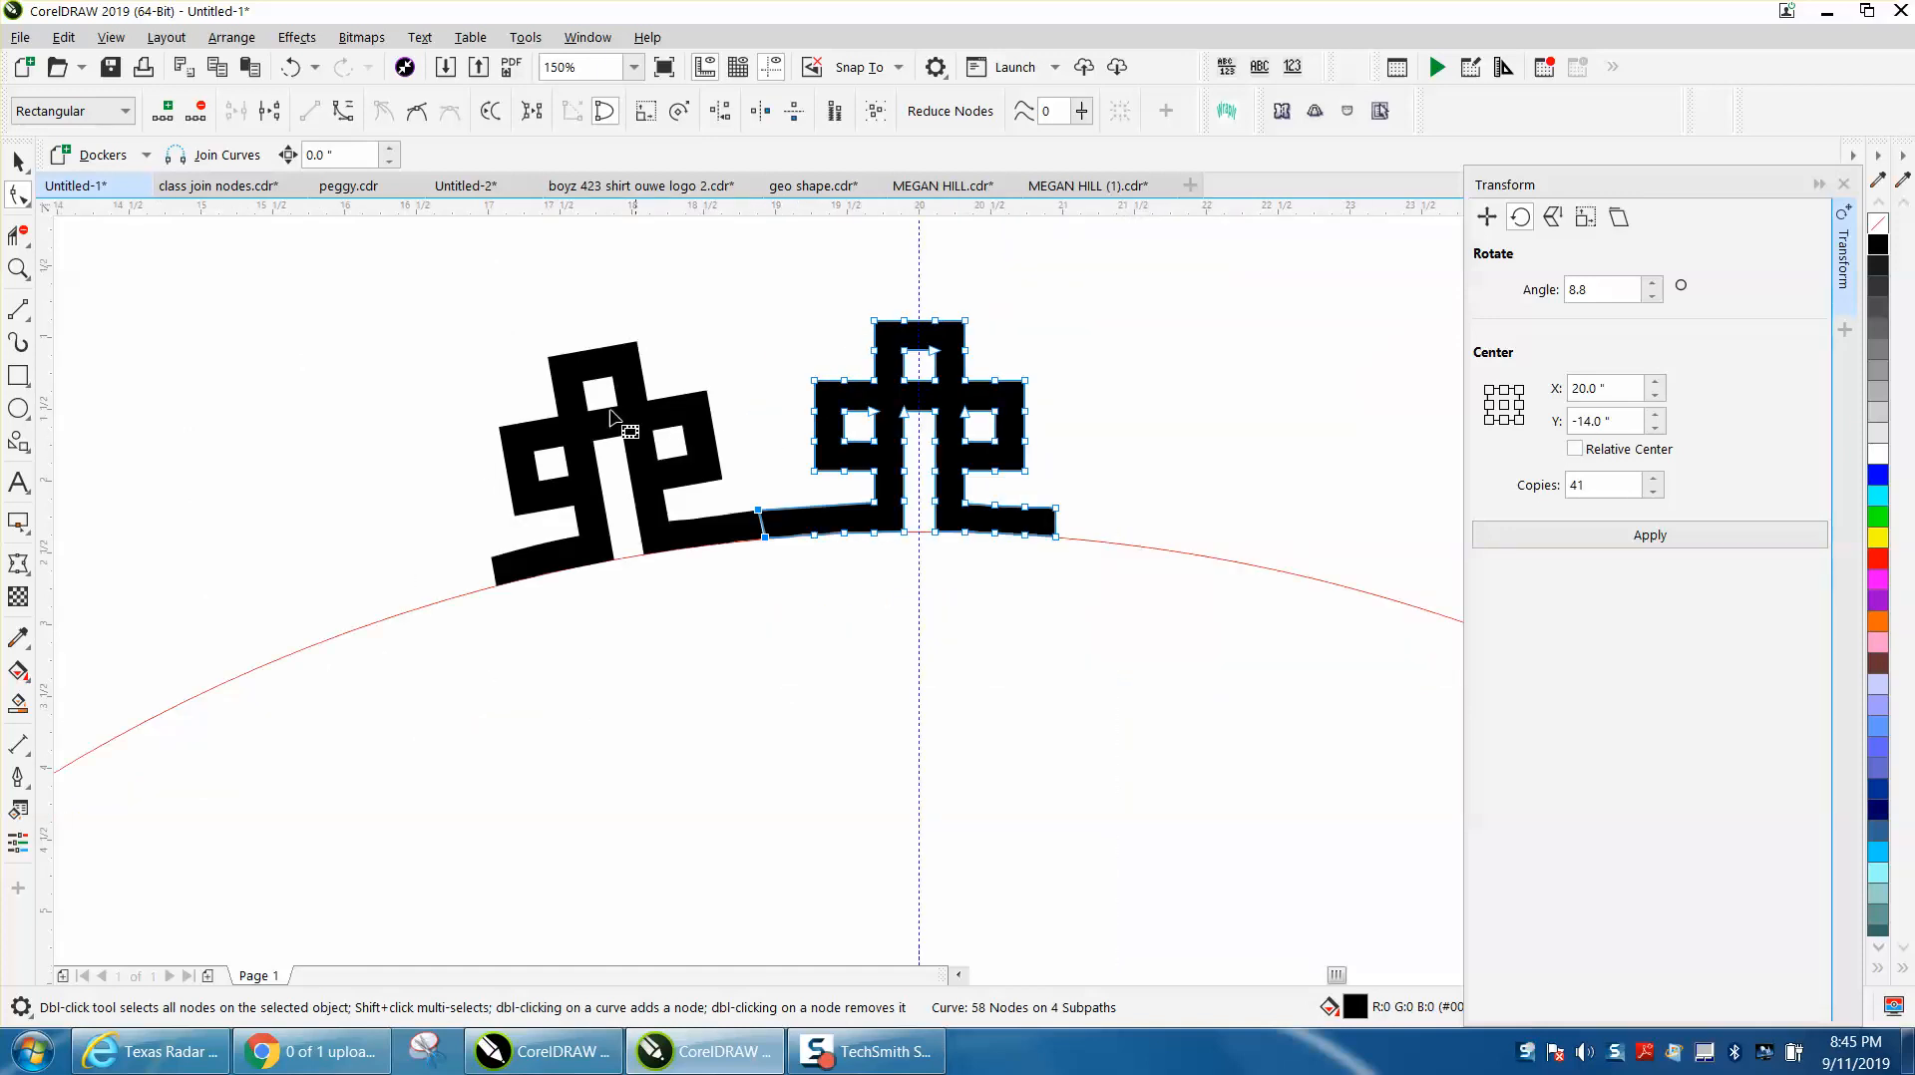
pyautogui.click(710, 412)
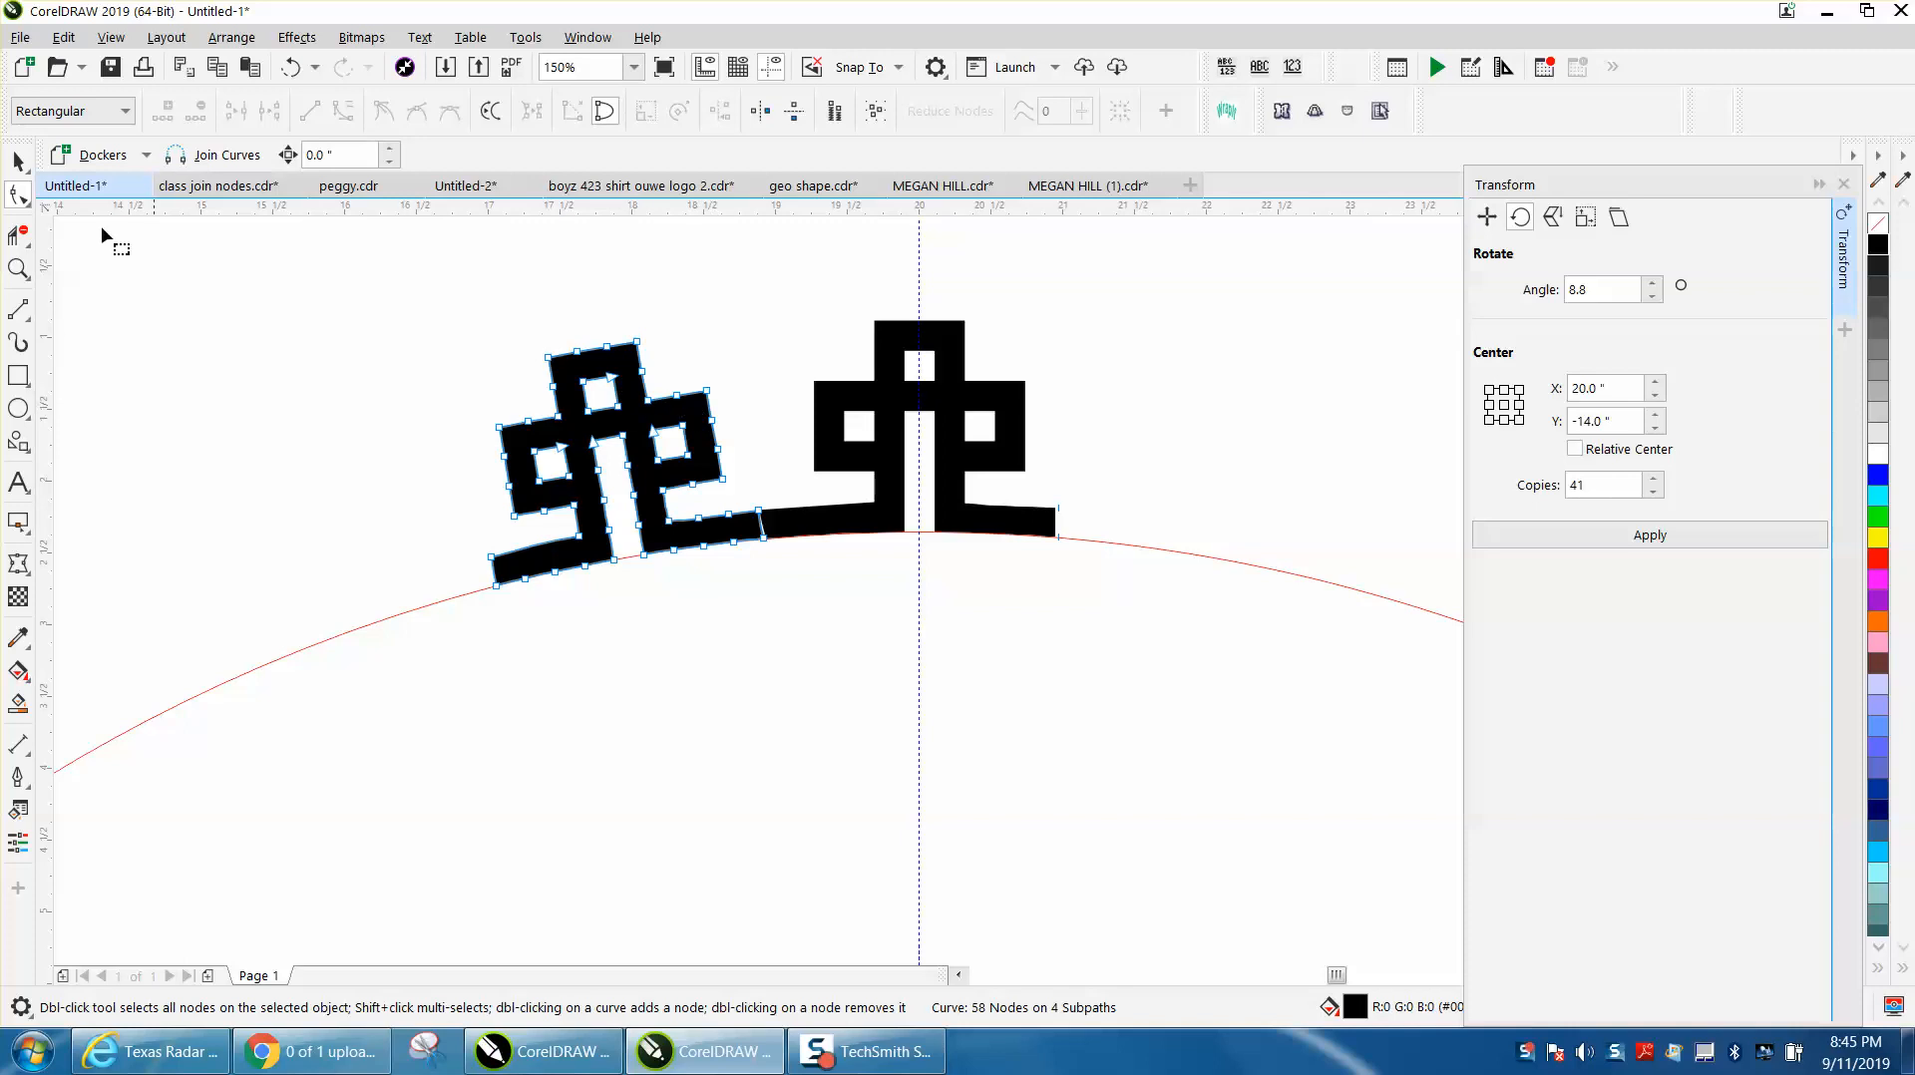
pyautogui.click(18, 159)
pyautogui.press('Delete')
# Step: Try 35 copies of the reshaped motif at a 10° rotation angle around the circle's centre, and undo them
pyautogui.click(954, 404)
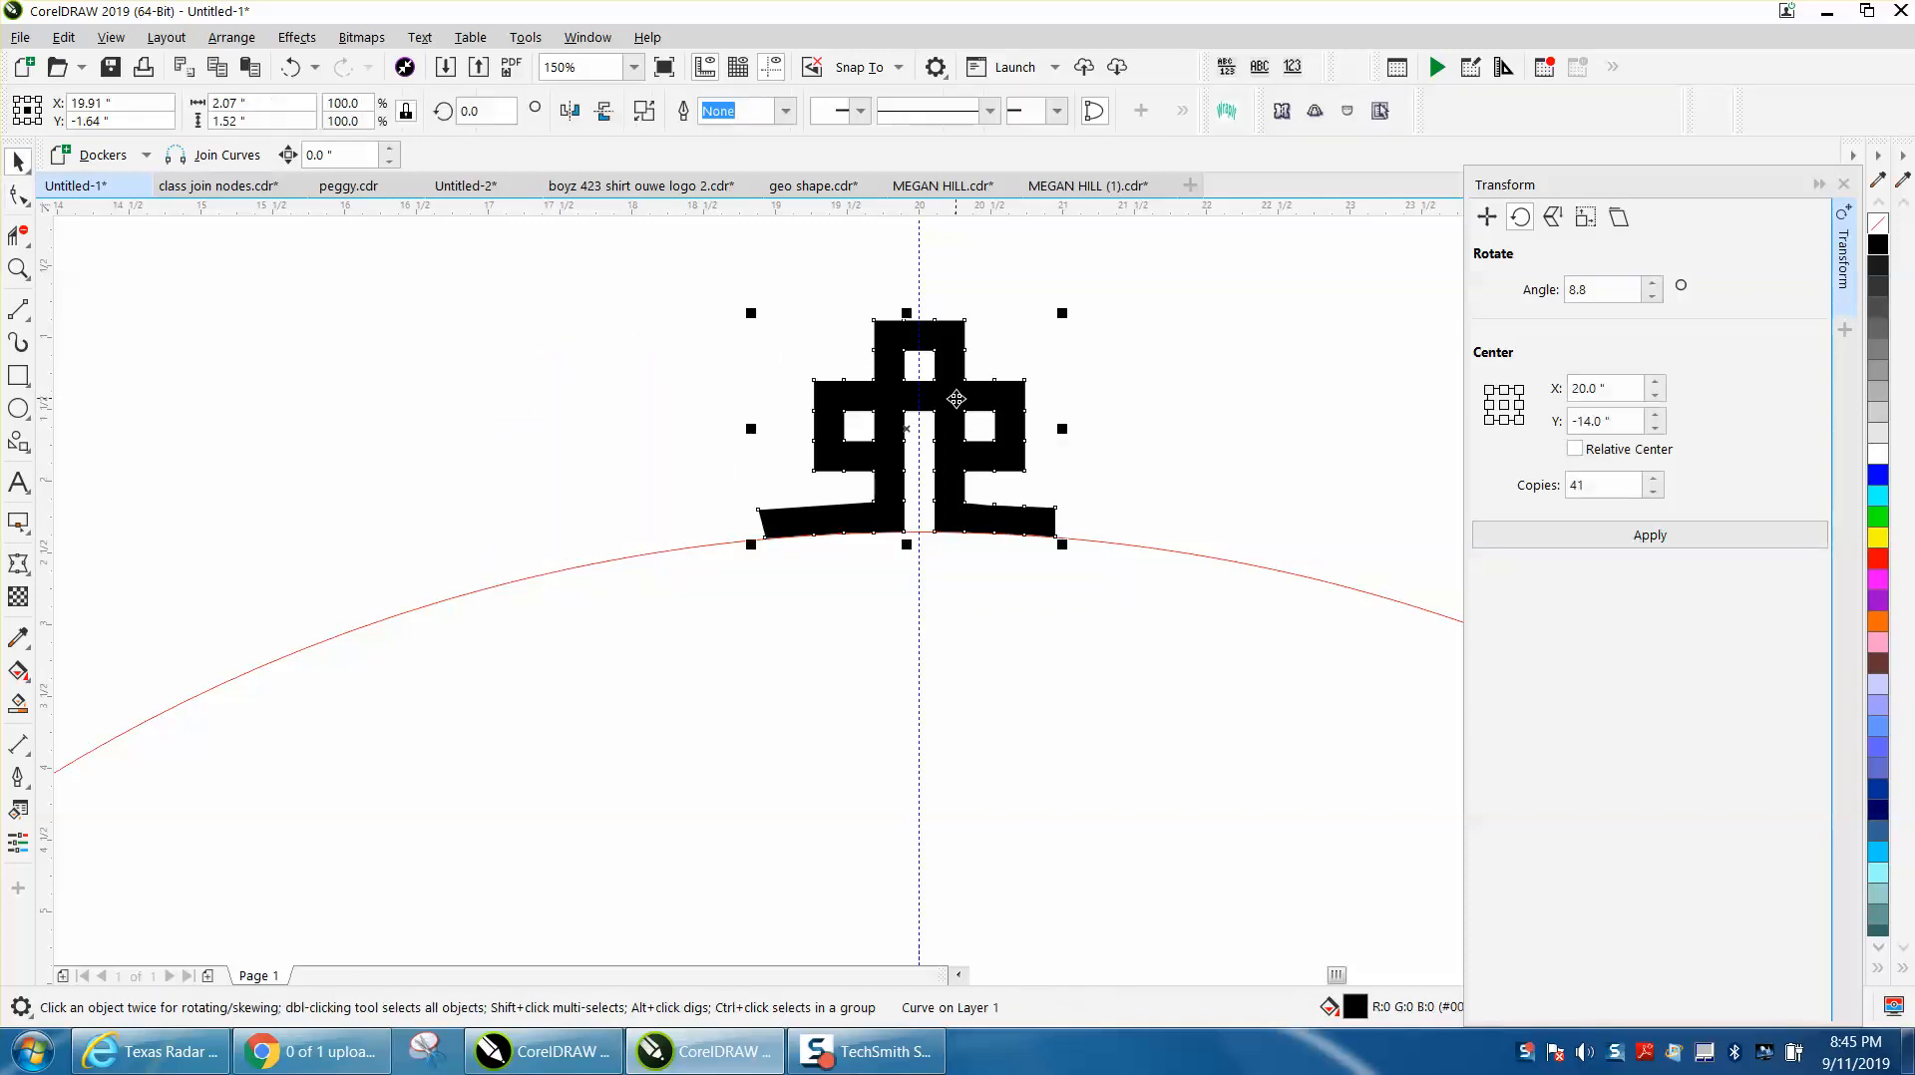
pyautogui.doubleClick(1601, 289)
pyautogui.write('10')
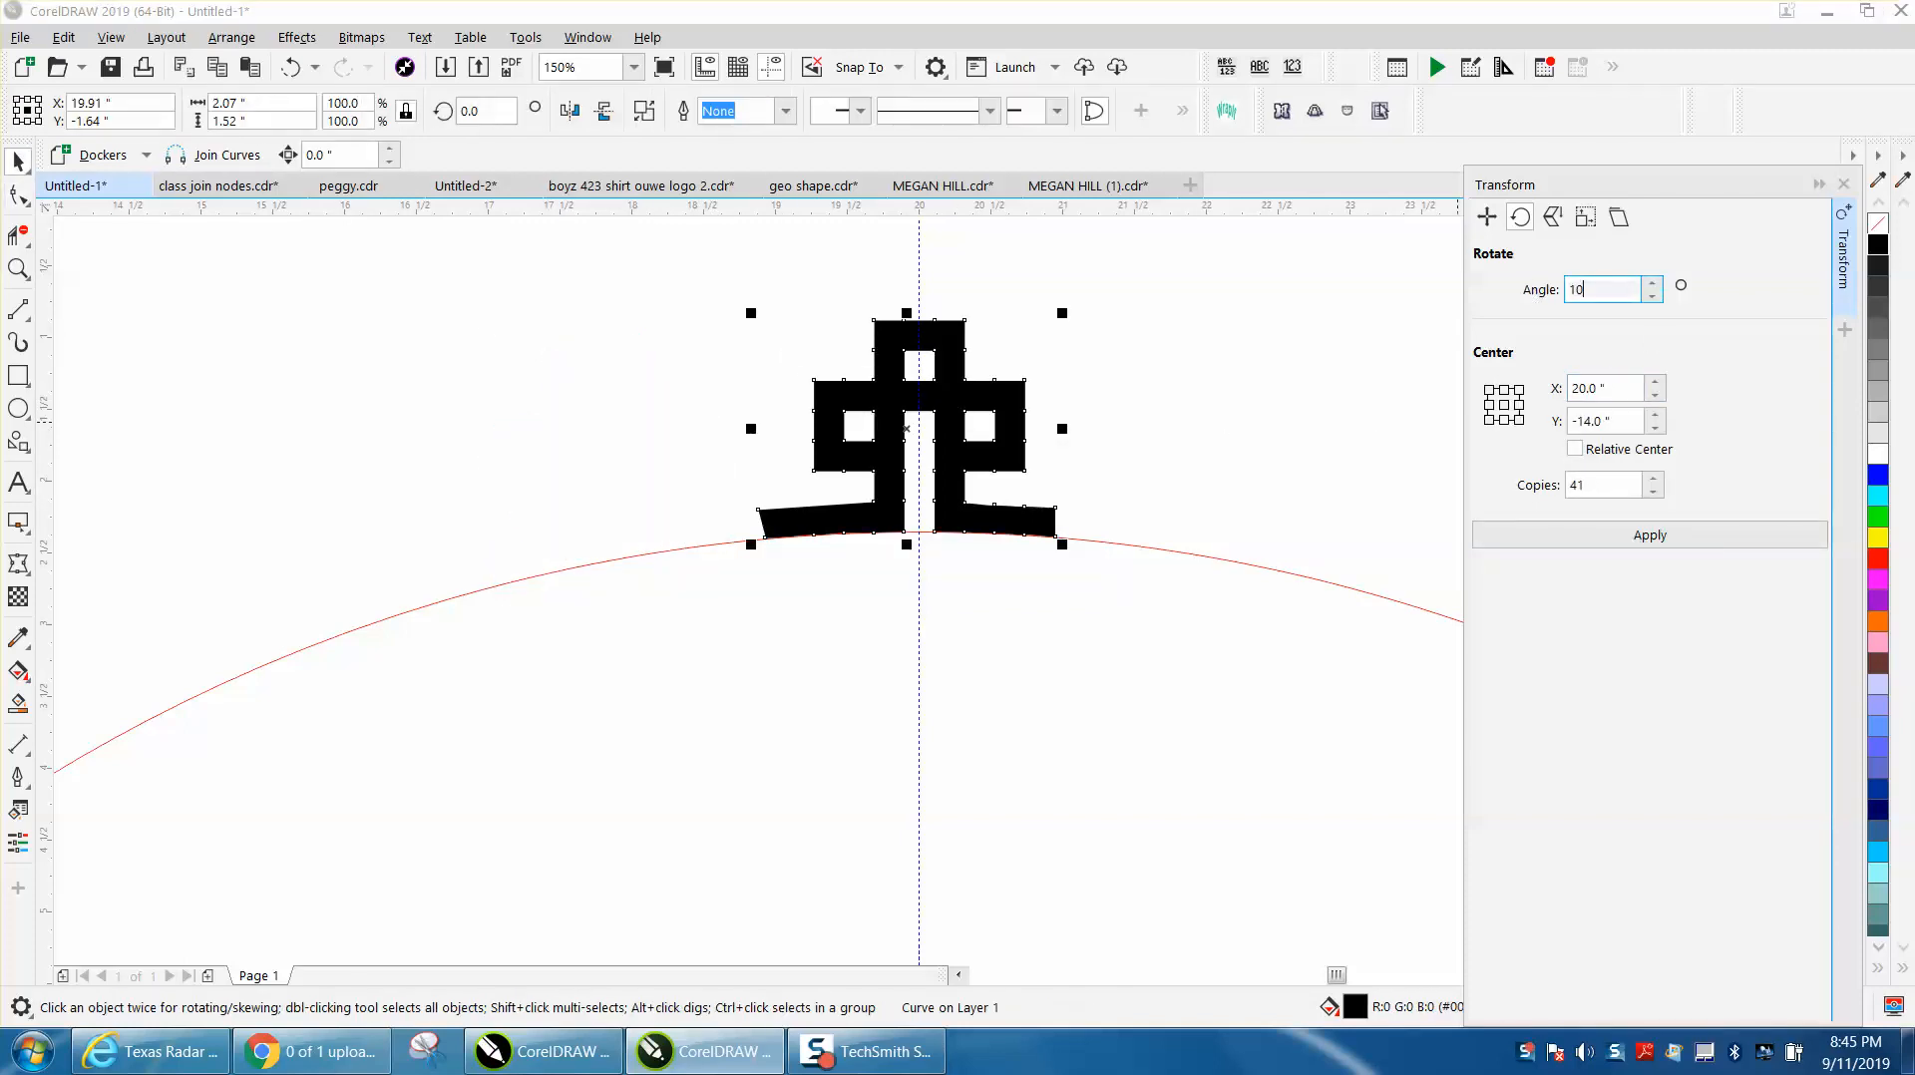
pyautogui.click(1651, 492)
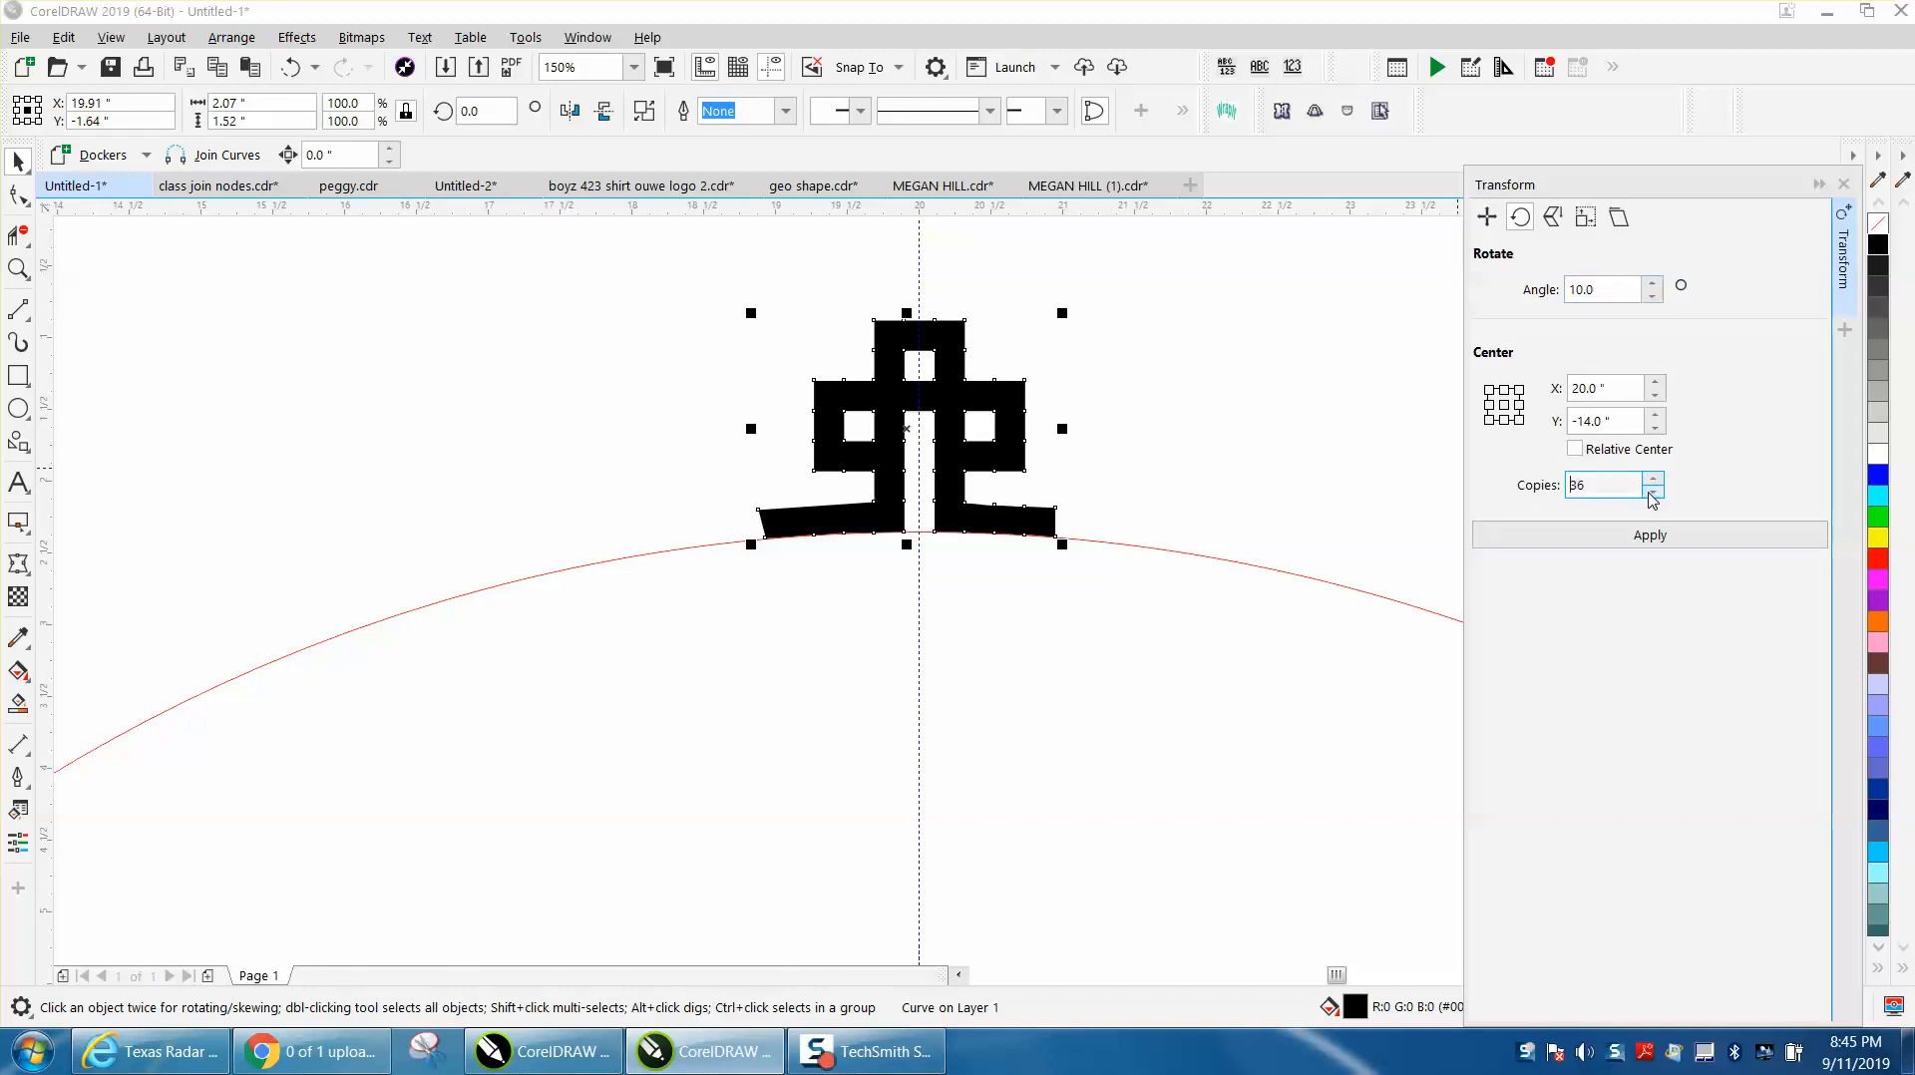
pyautogui.click(1652, 545)
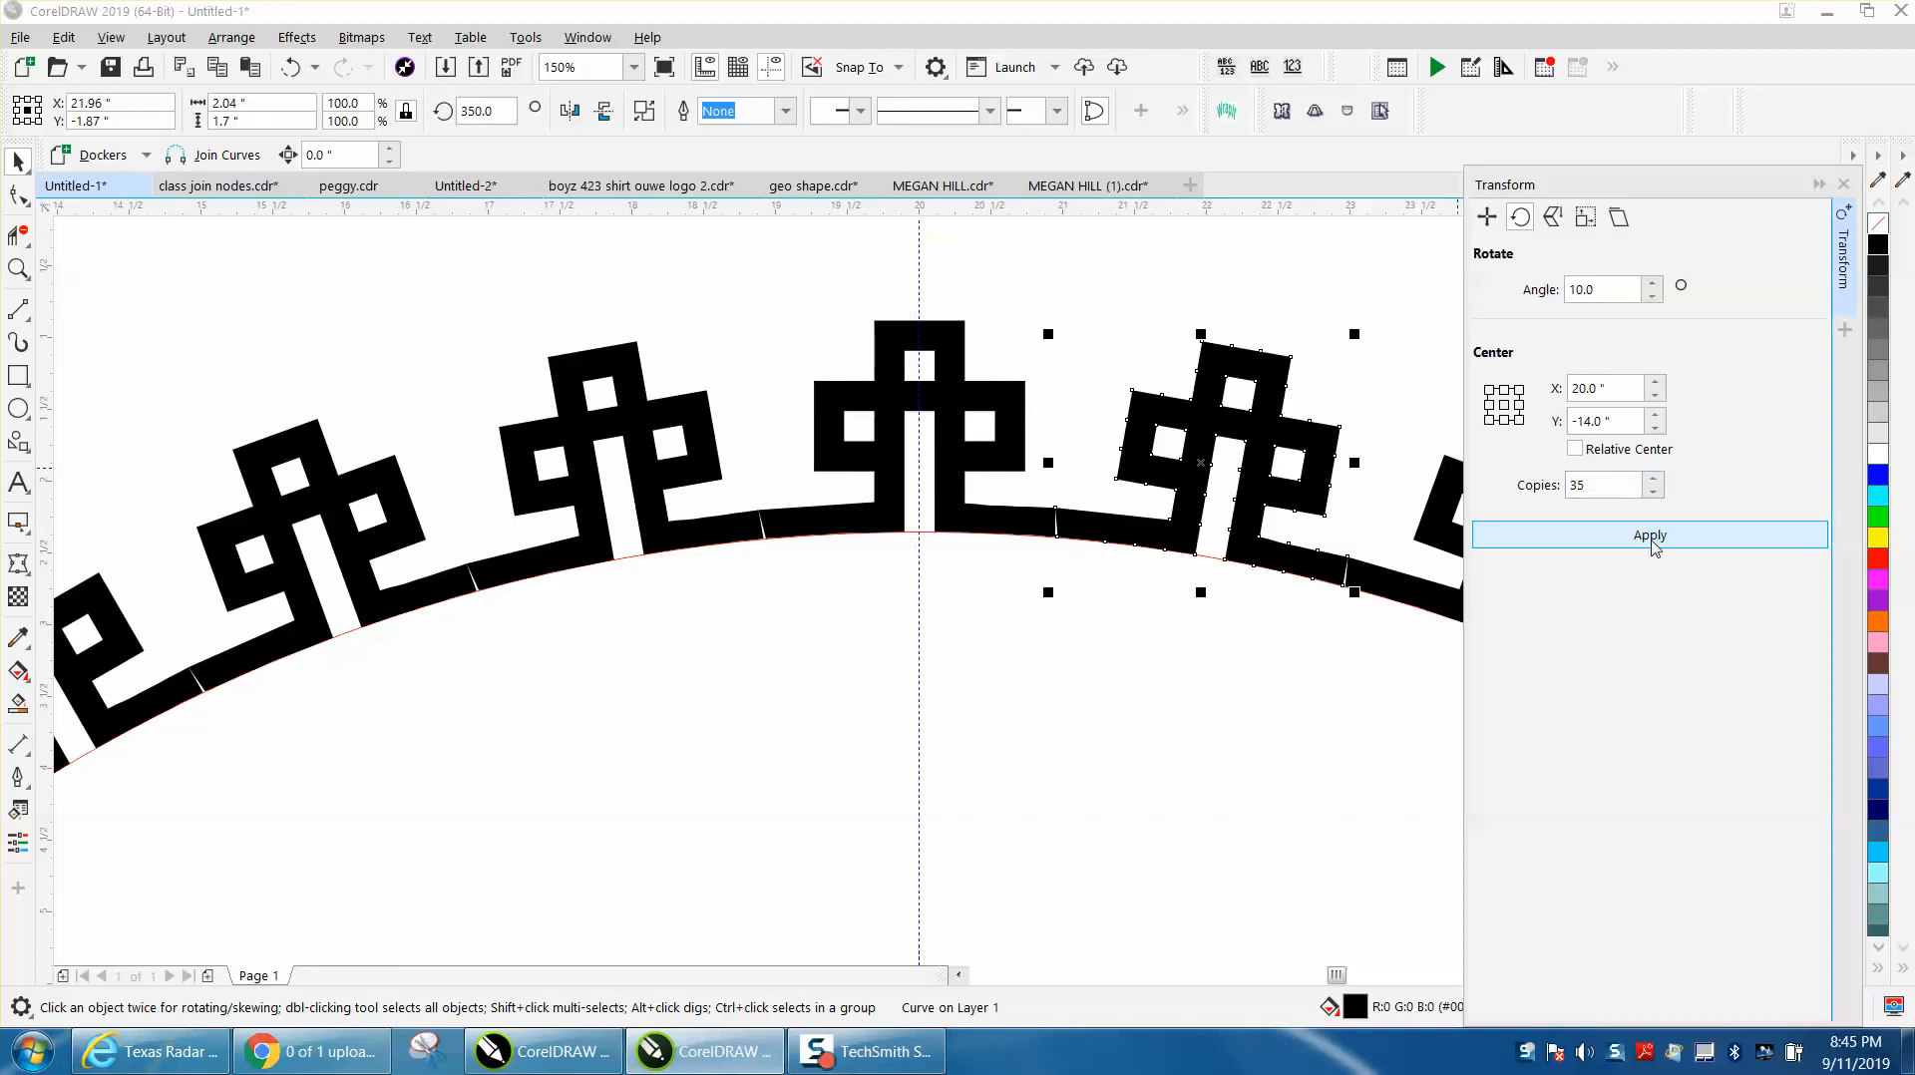
pyautogui.click(290, 68)
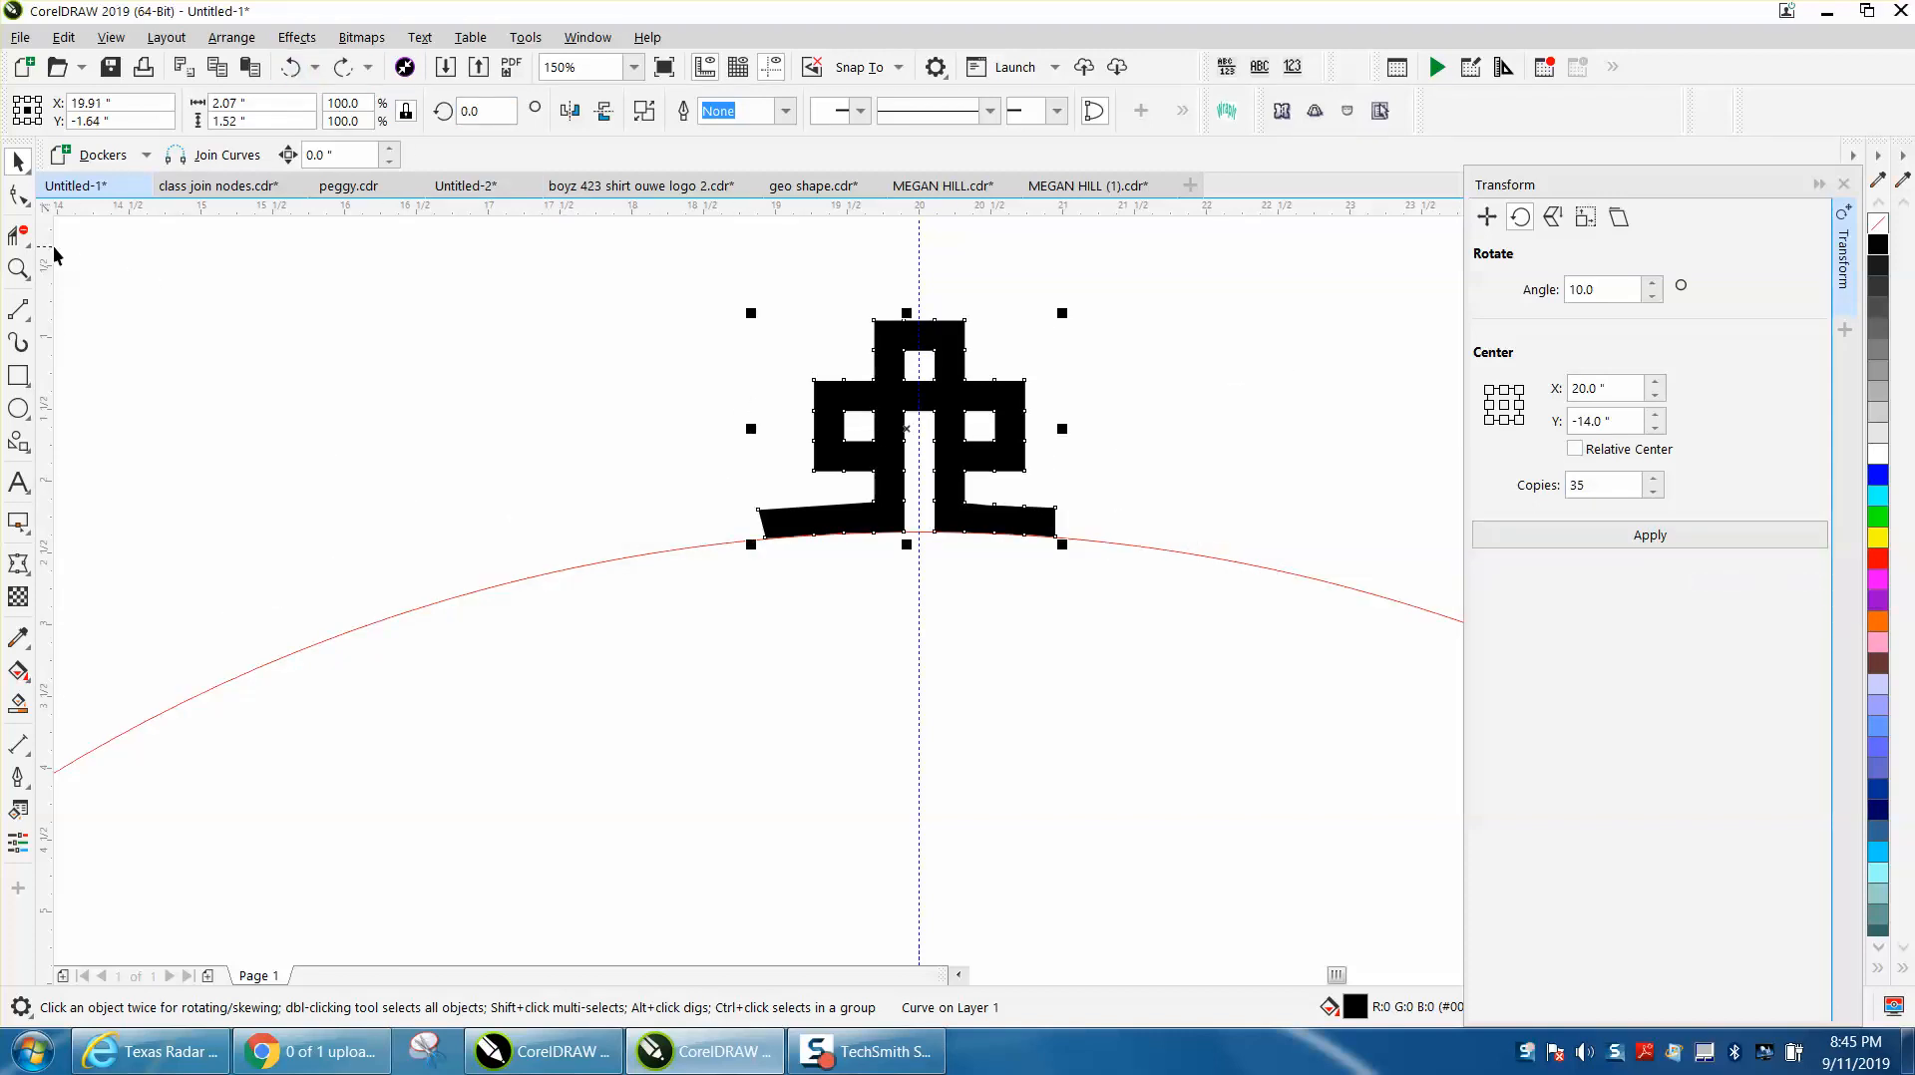
# Step: Adjust the lower corner node of the motif's left foot so that it sits on the red circle
pyautogui.click(18, 268)
pyautogui.moveTo(671, 469); pyautogui.dragTo(897, 588)
pyautogui.click(18, 195)
pyautogui.moveTo(715, 635); pyautogui.dragTo(686, 635)
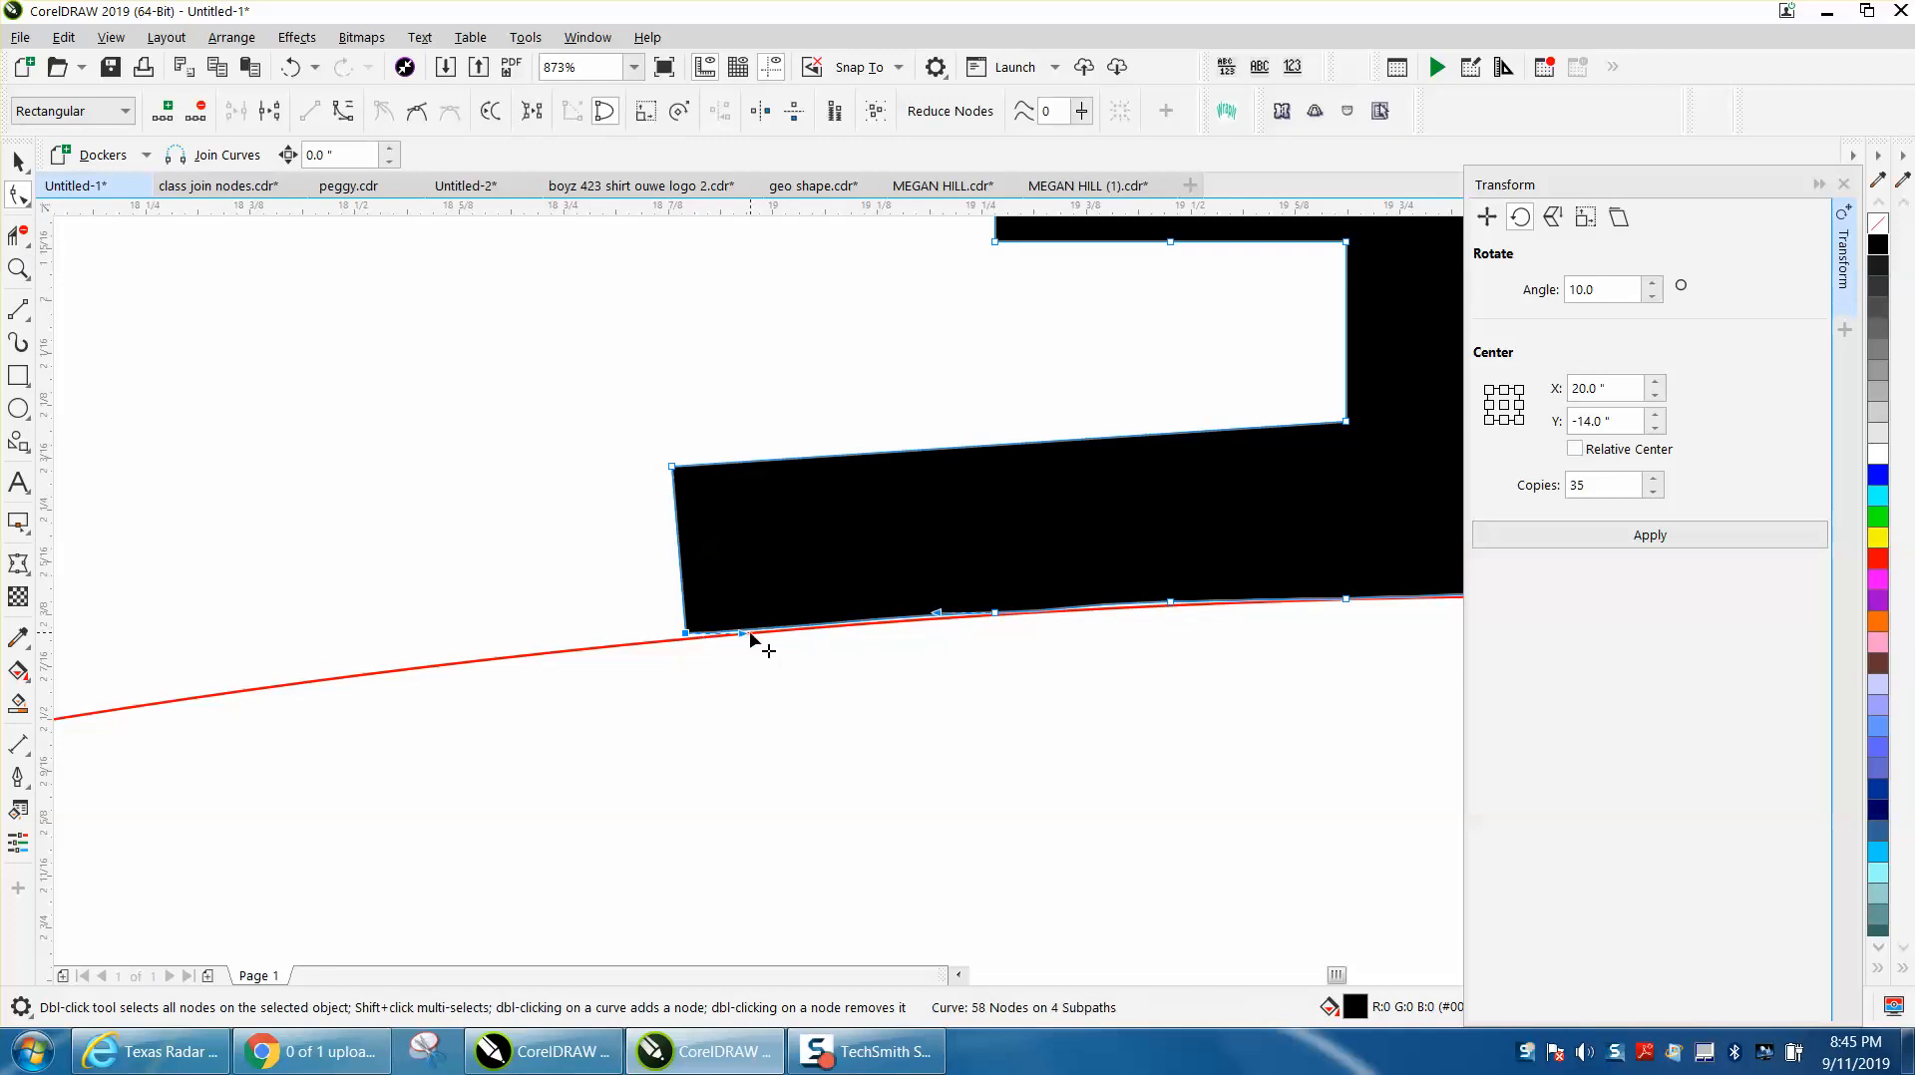
pyautogui.click(940, 616)
pyautogui.click(687, 634)
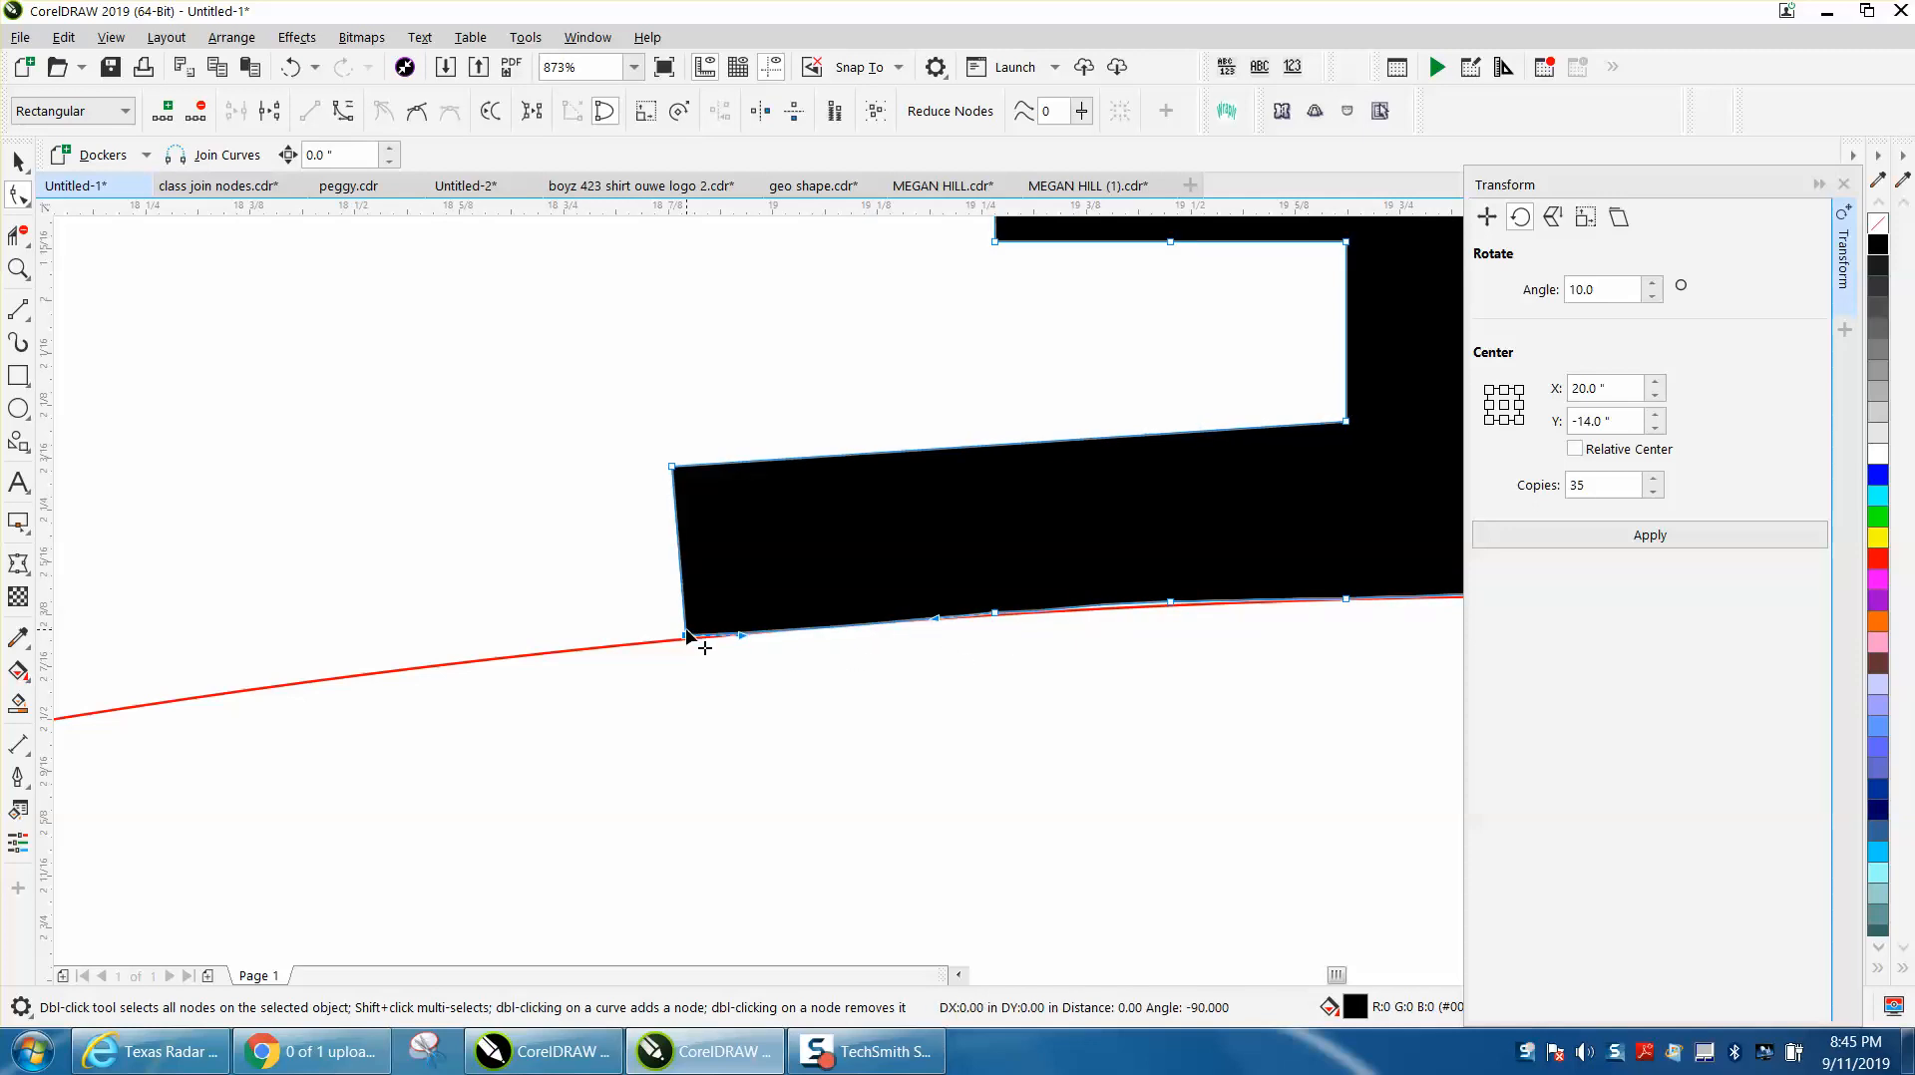
pyautogui.click(746, 638)
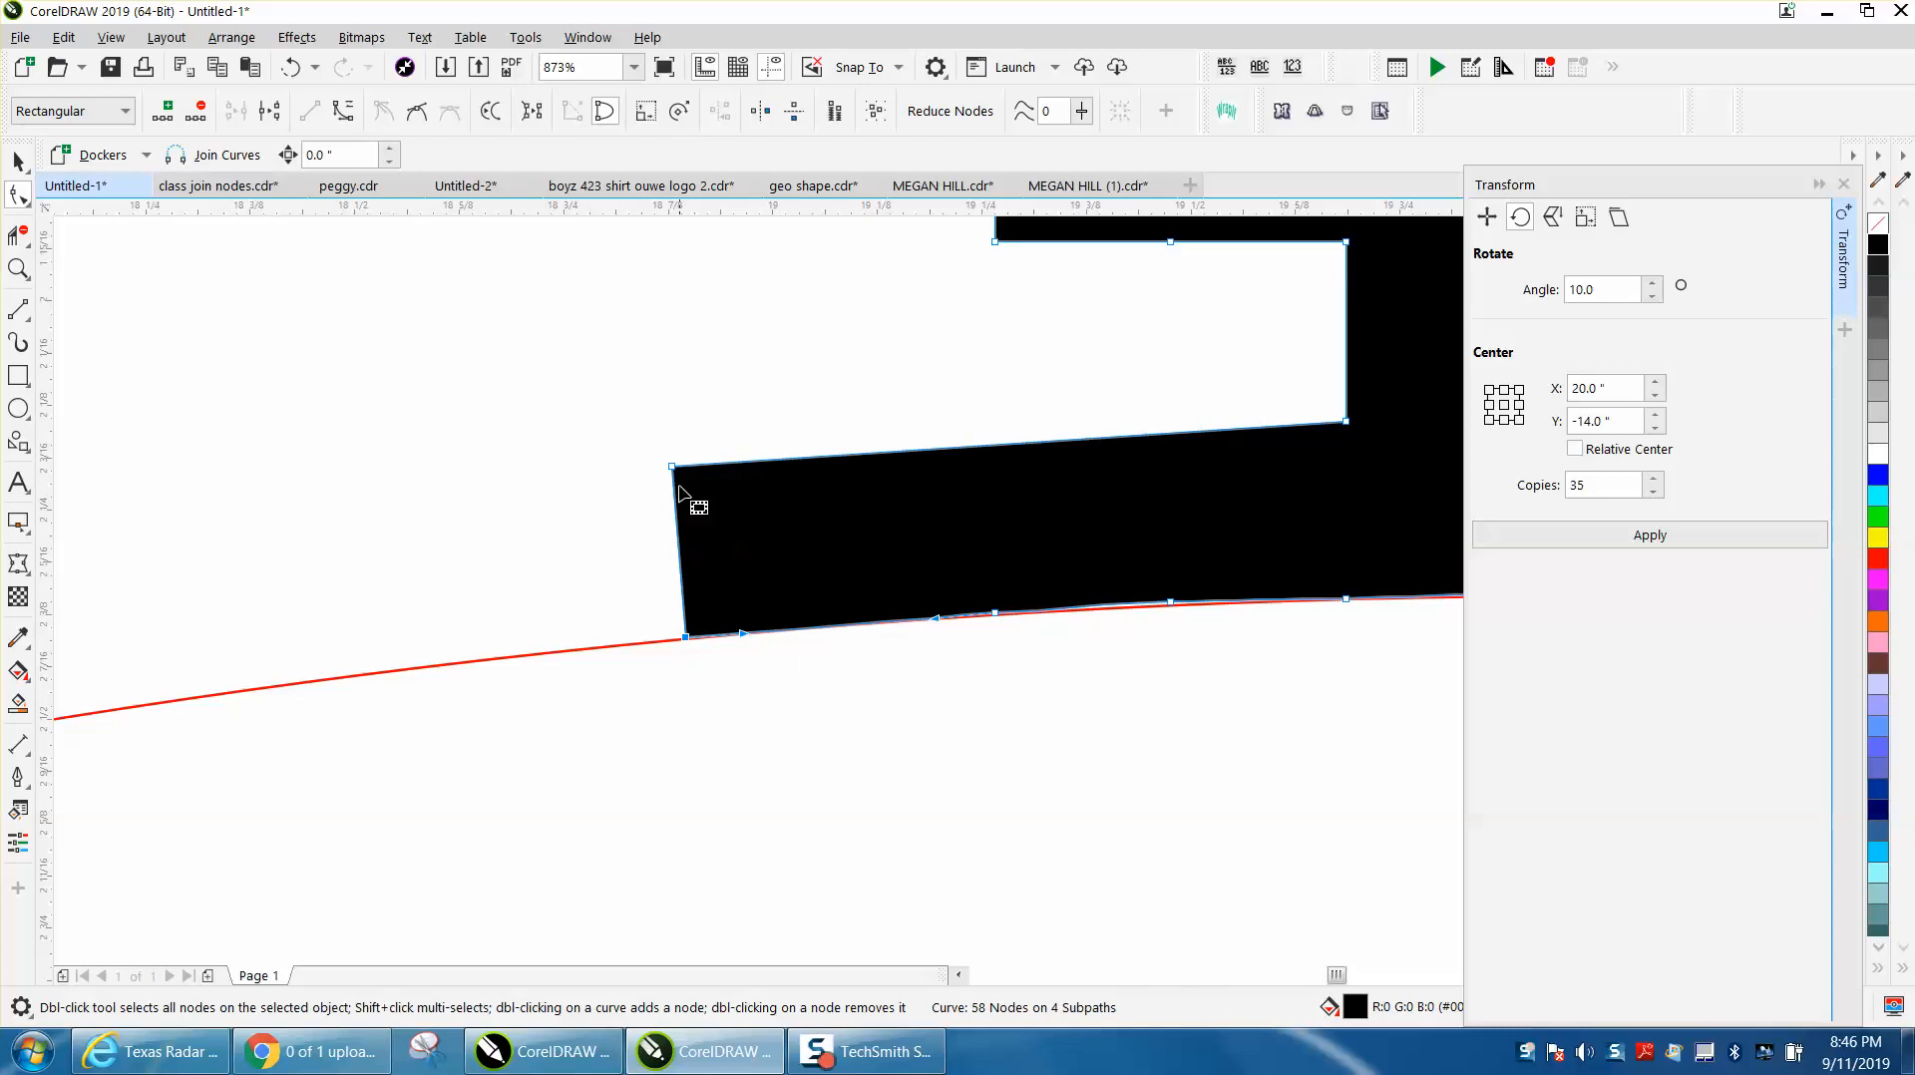
pyautogui.scroll(-4, 678, 488)
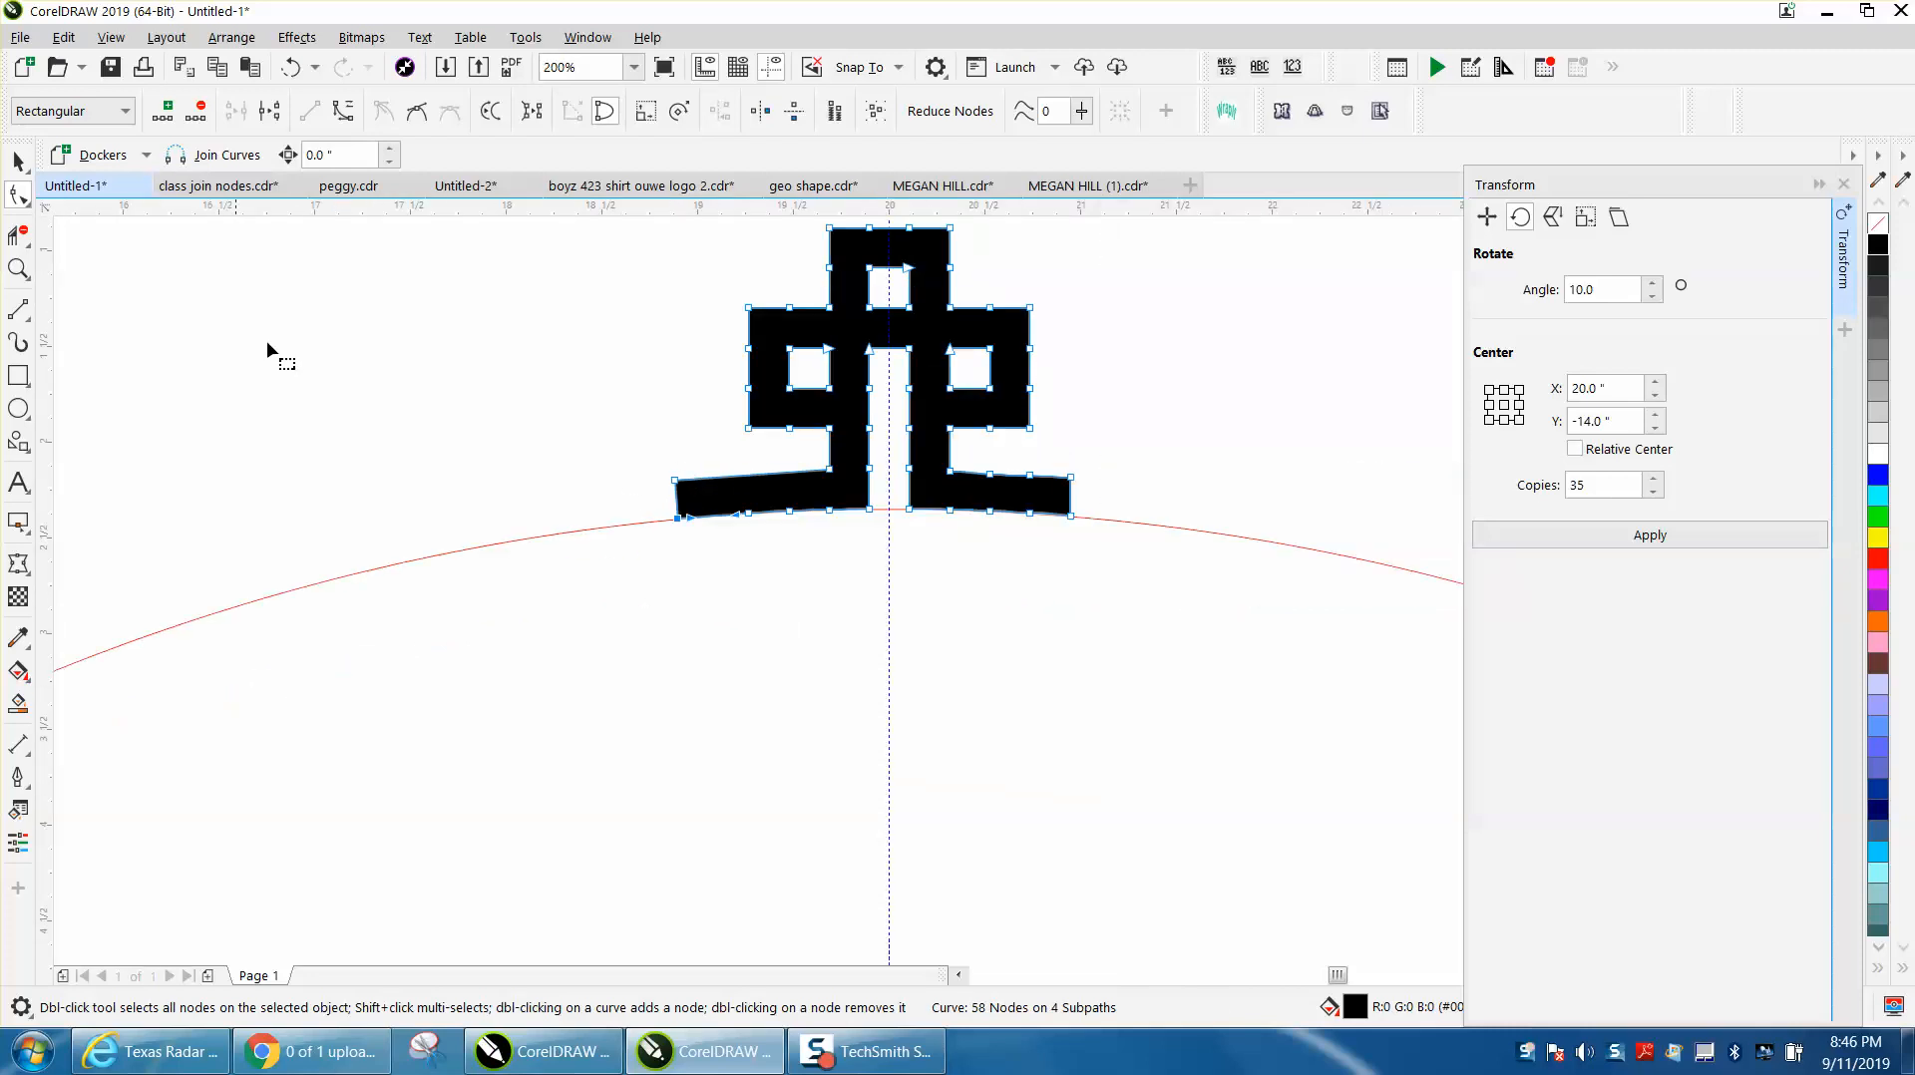
# Step: Try 35 copies of the adjusted motif at a 10° rotation angle around the circle's centre, select the guide circle, and undo the copies
pyautogui.click(21, 161)
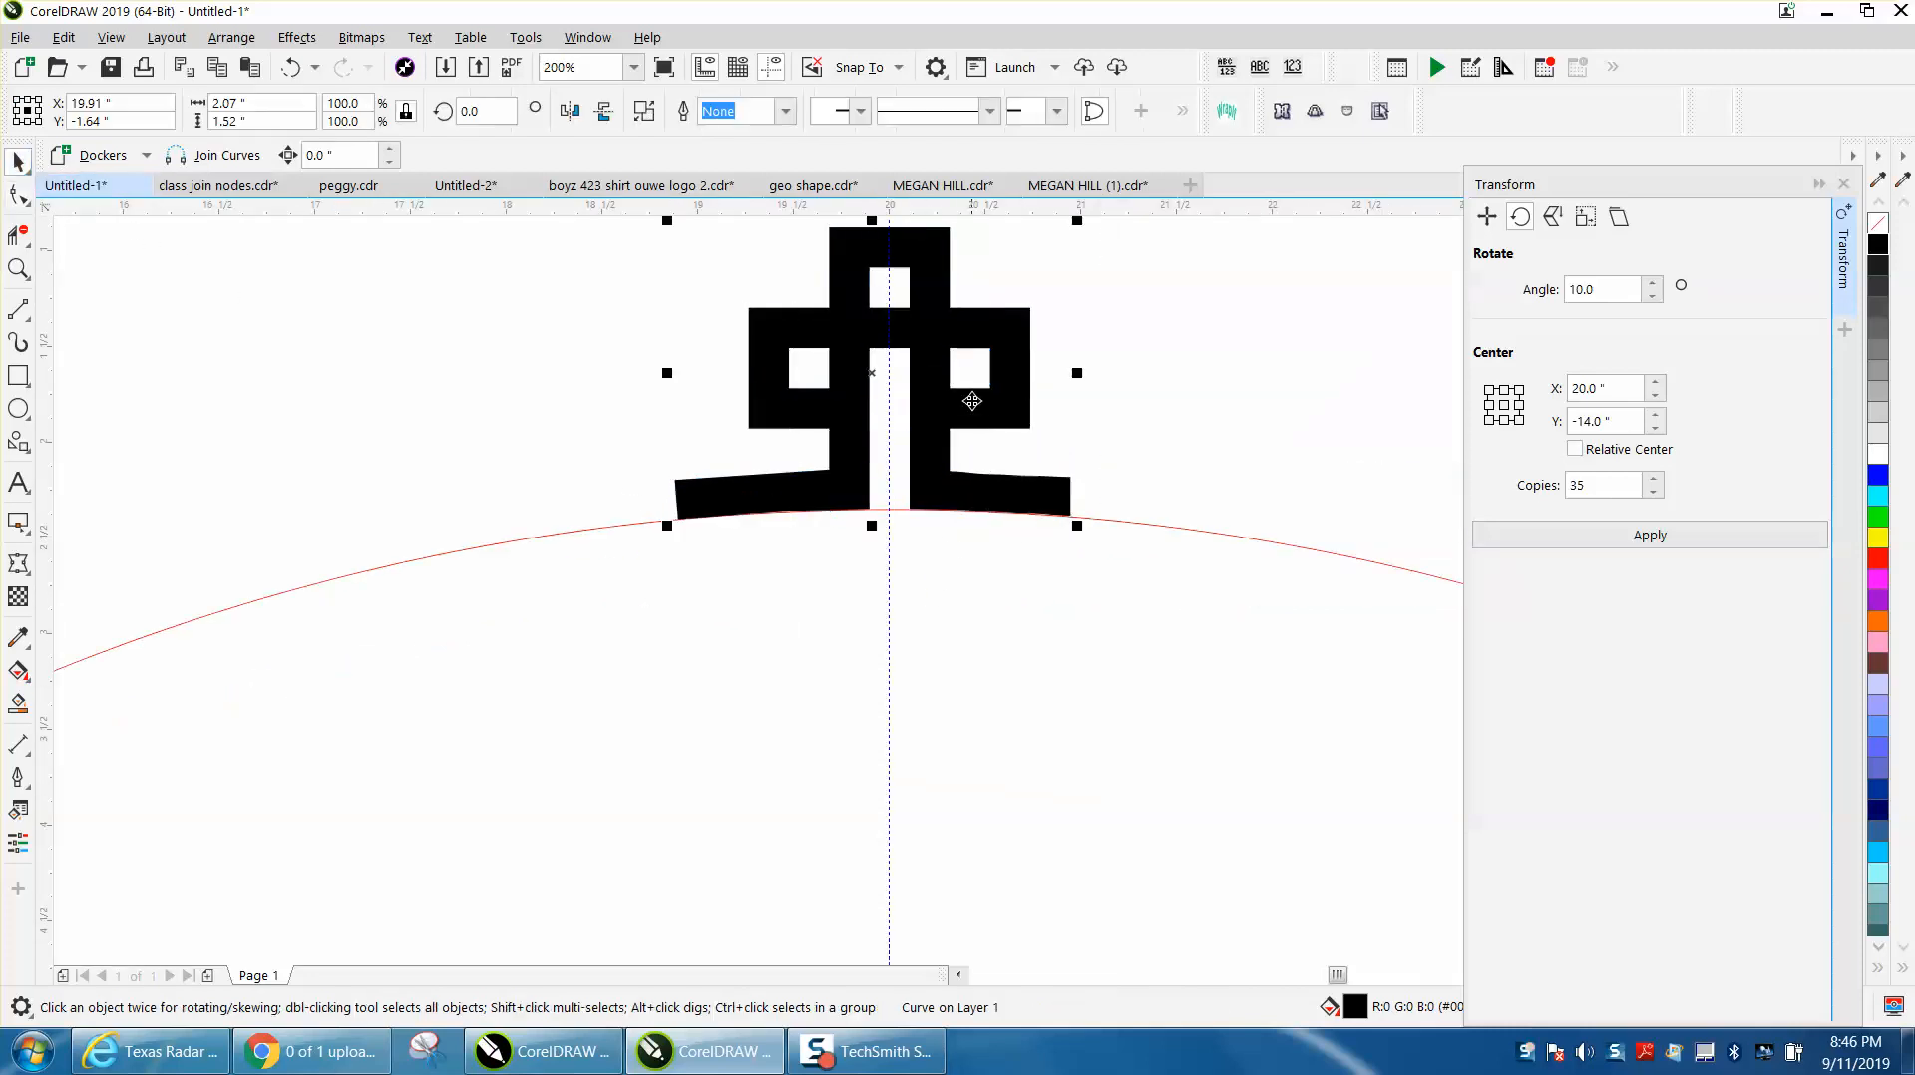
pyautogui.scroll(-2, 1004, 419)
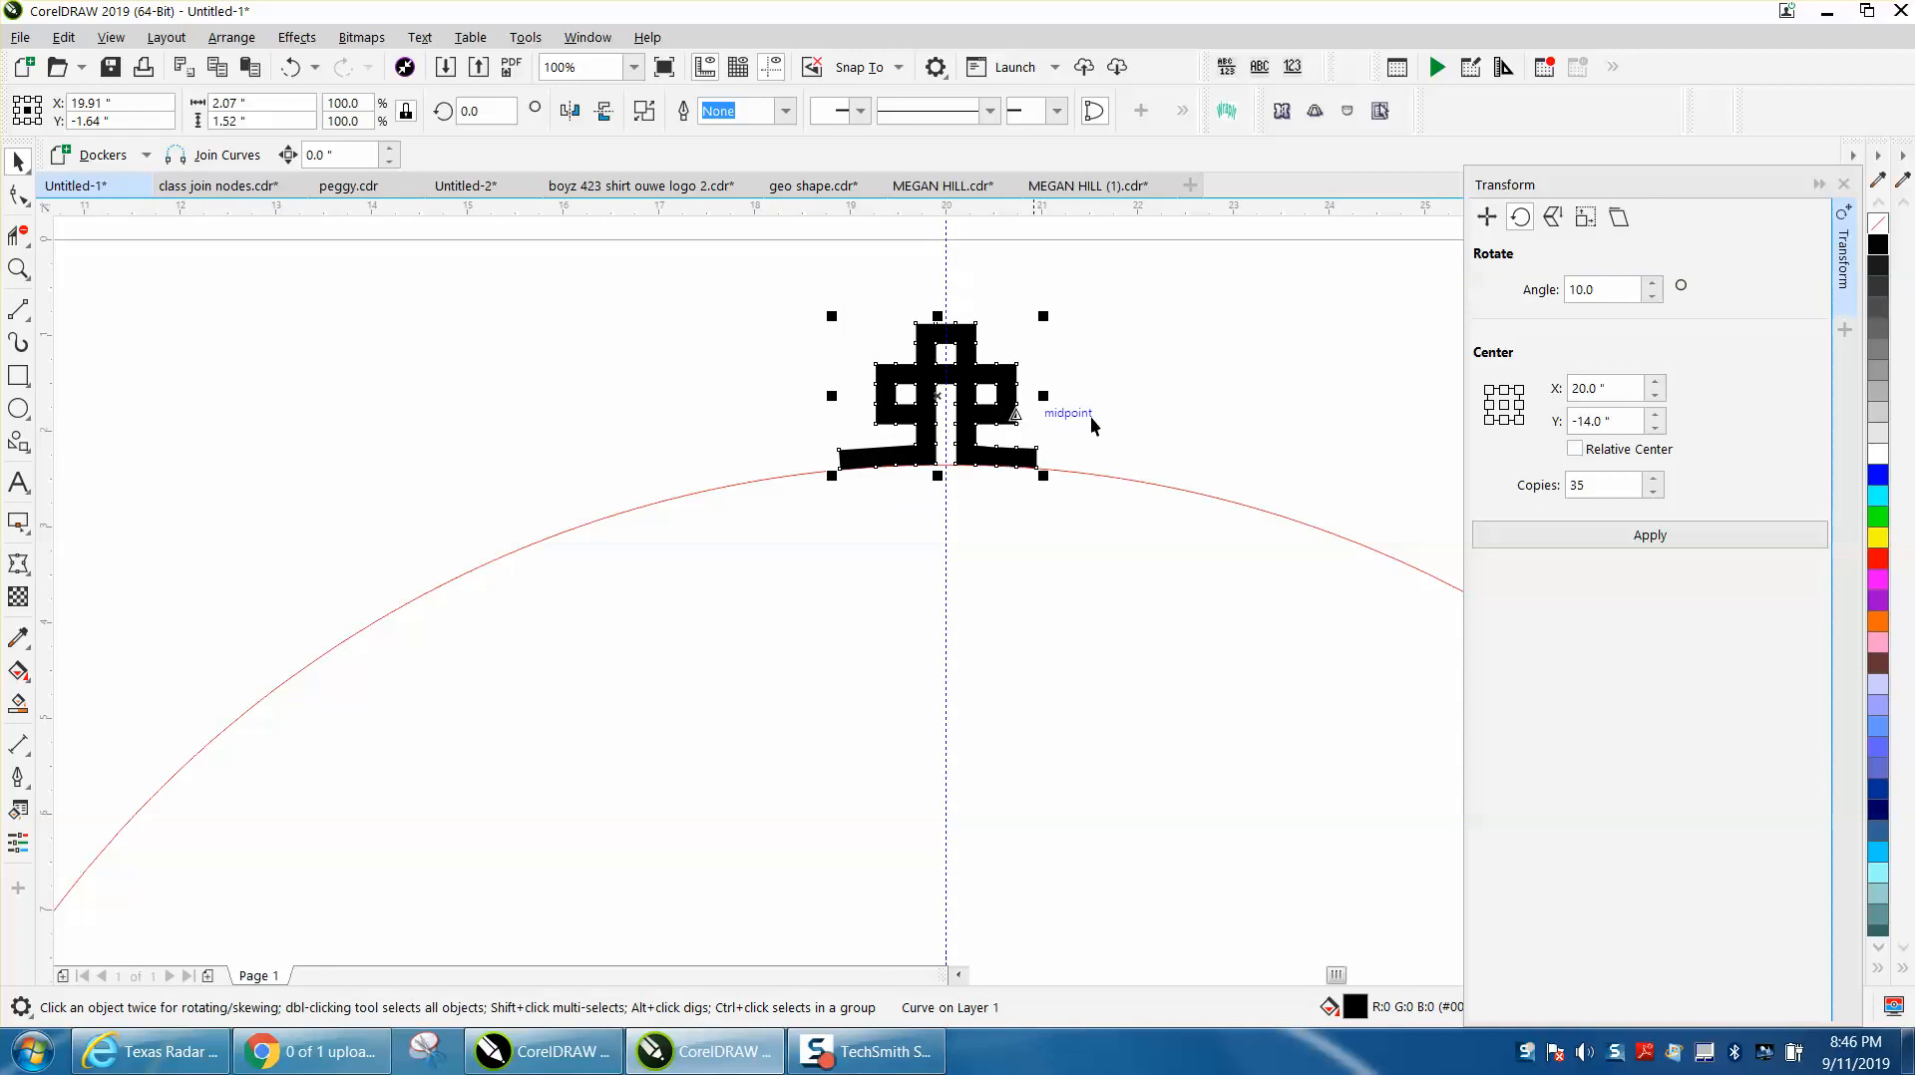
pyautogui.click(1663, 544)
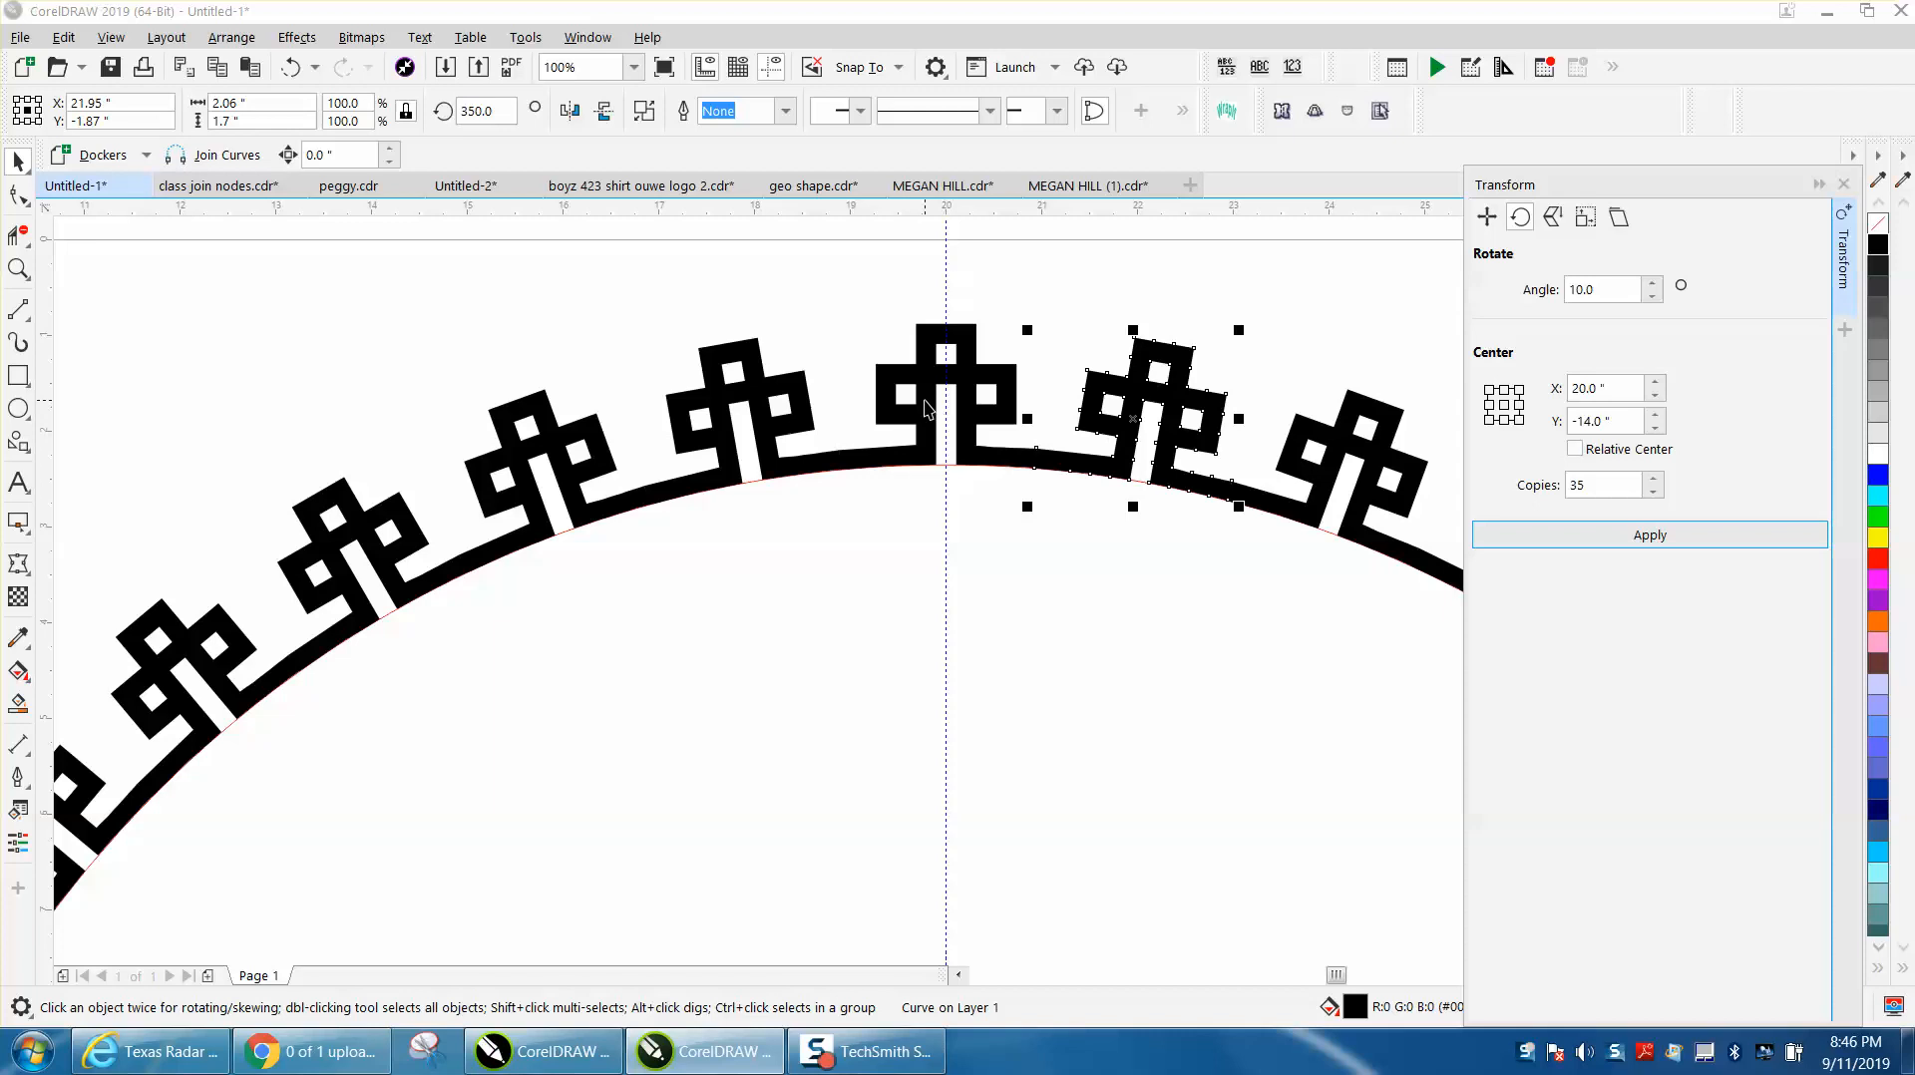
pyautogui.scroll(-3, 921, 417)
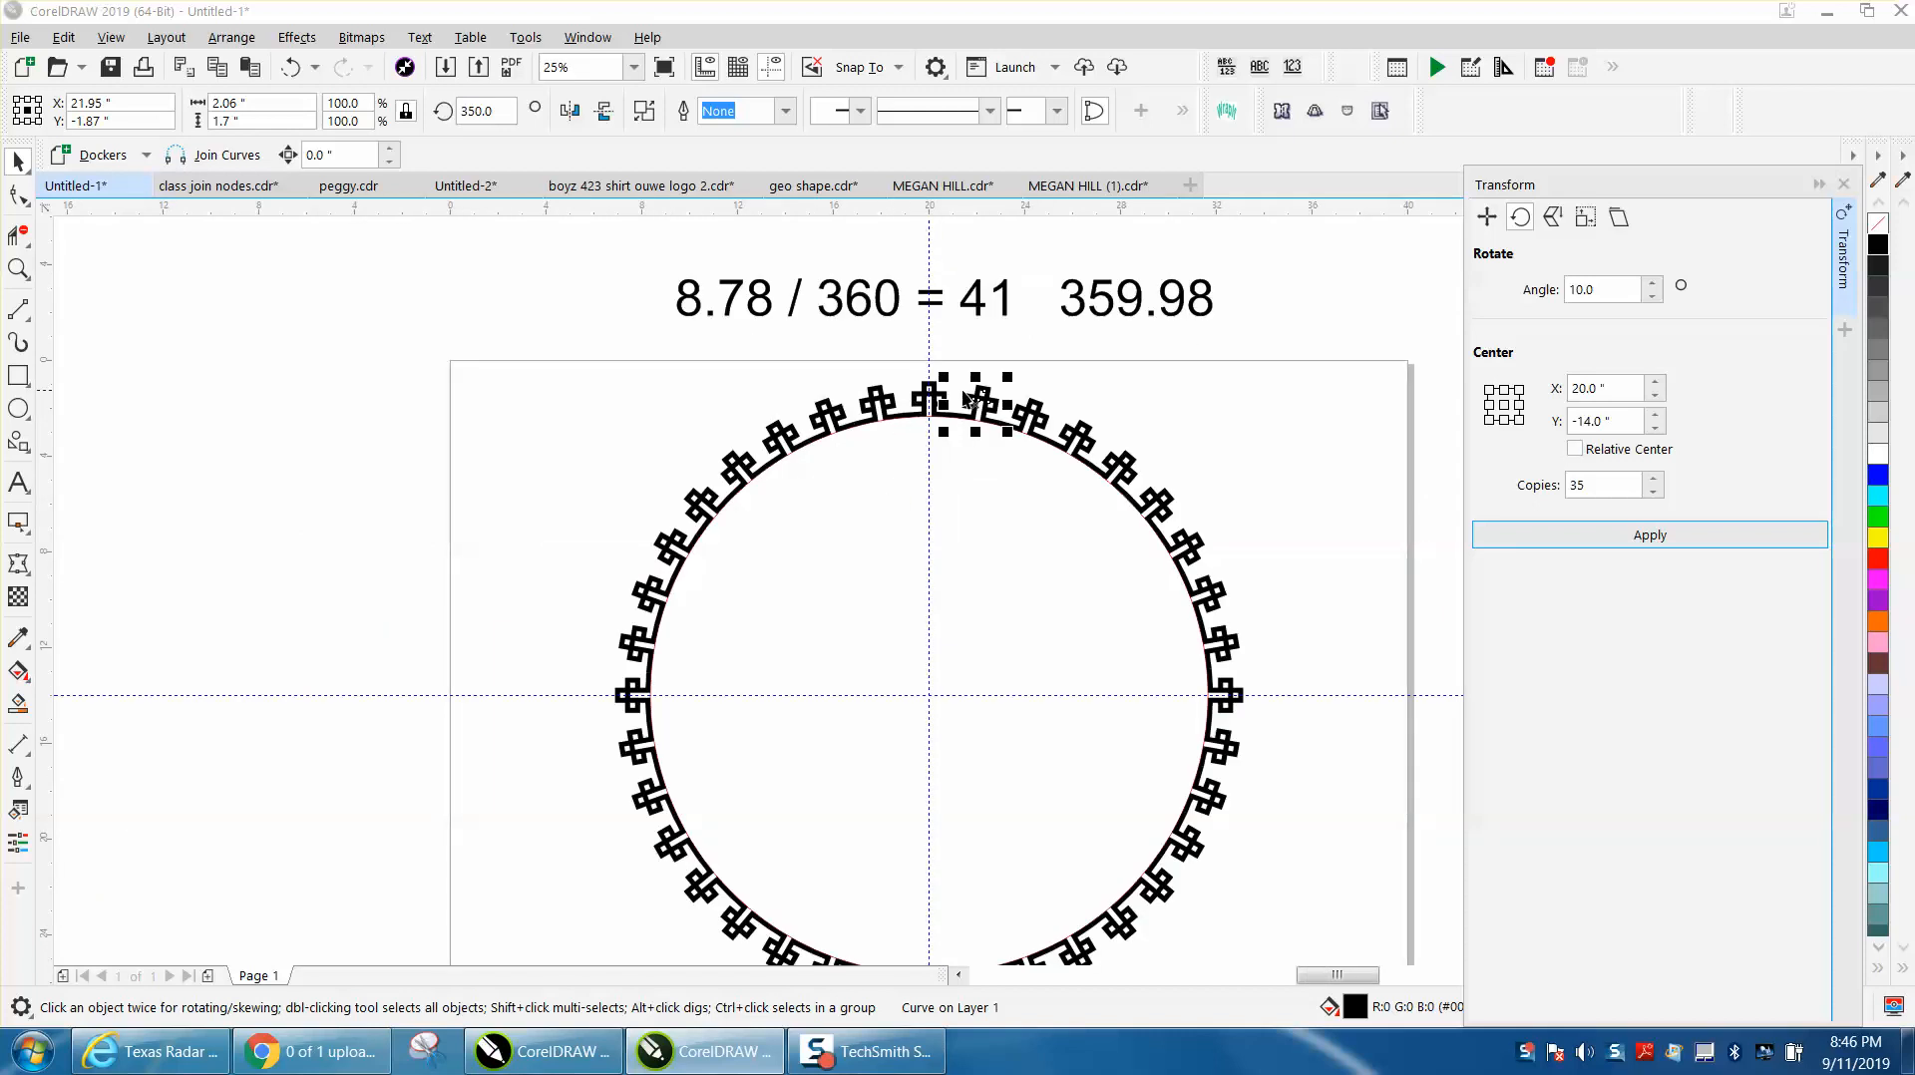
pyautogui.click(965, 460)
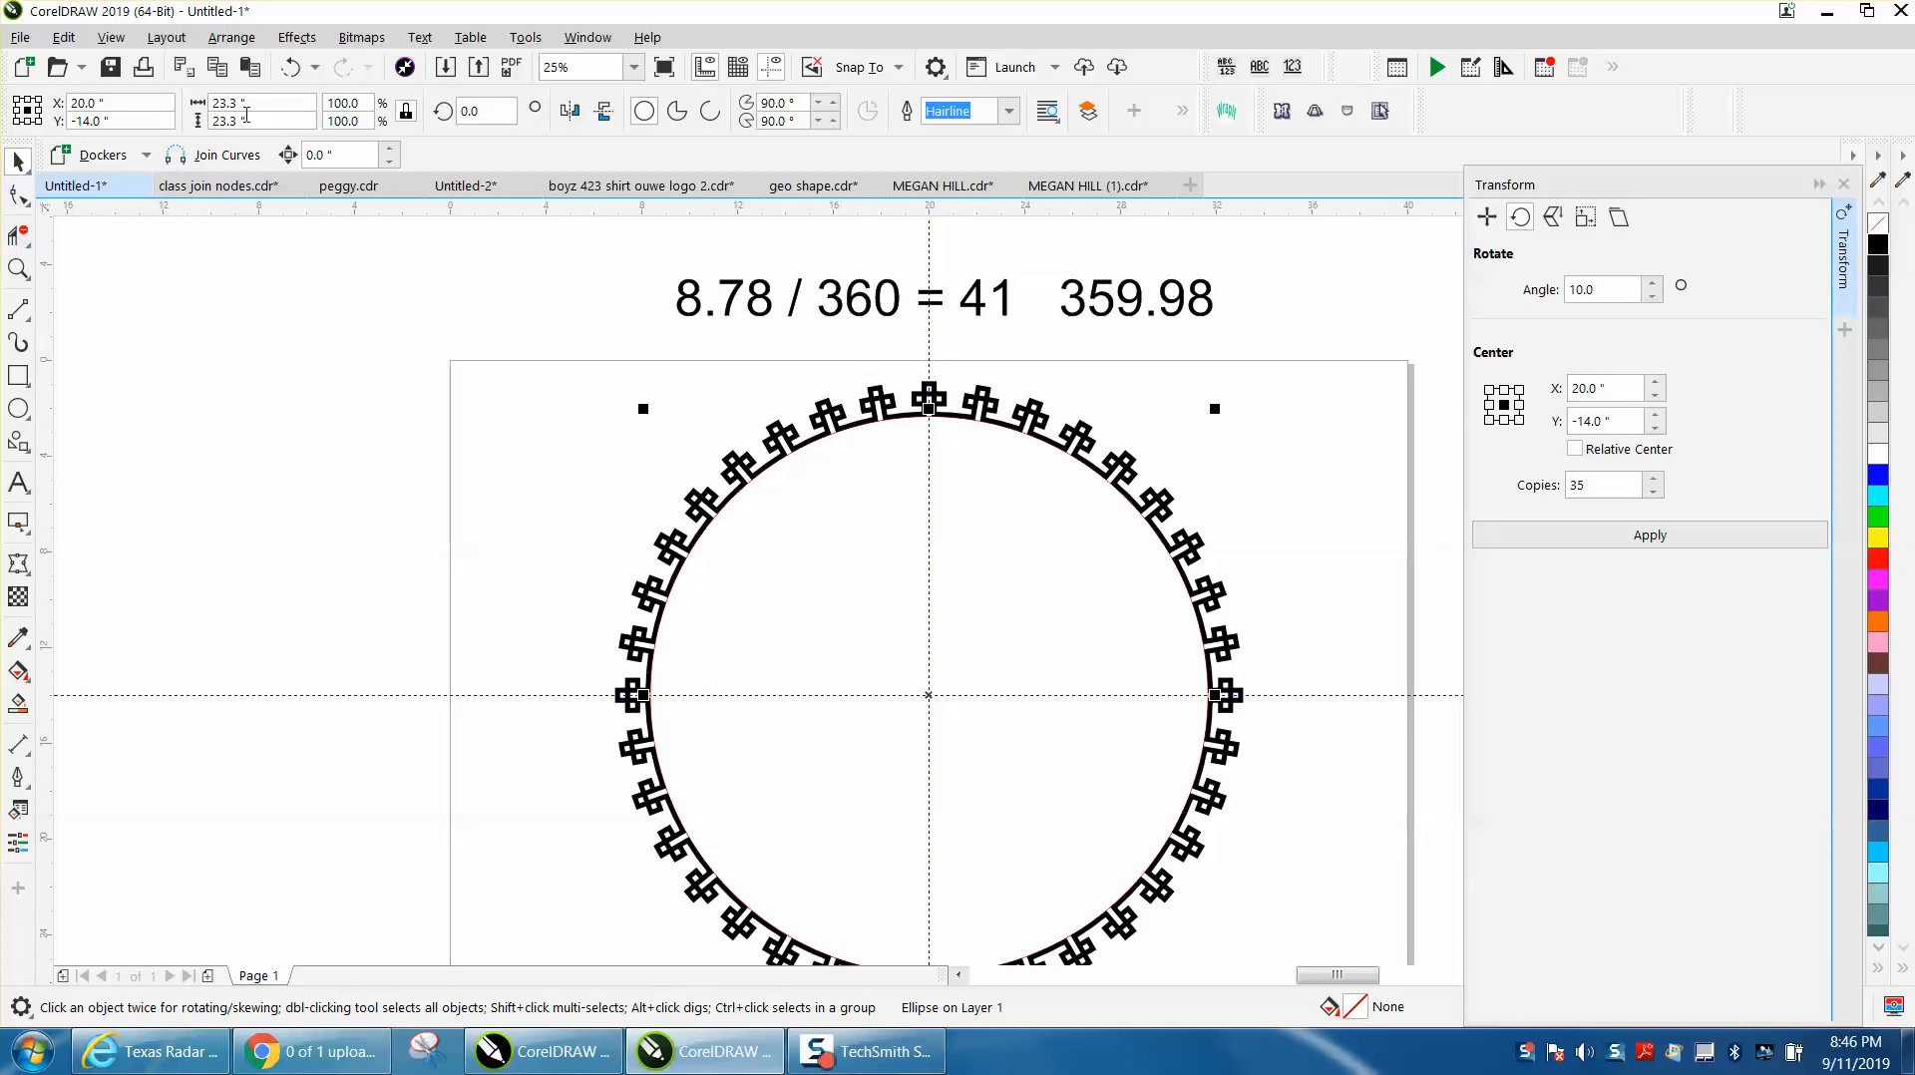
pyautogui.click(290, 67)
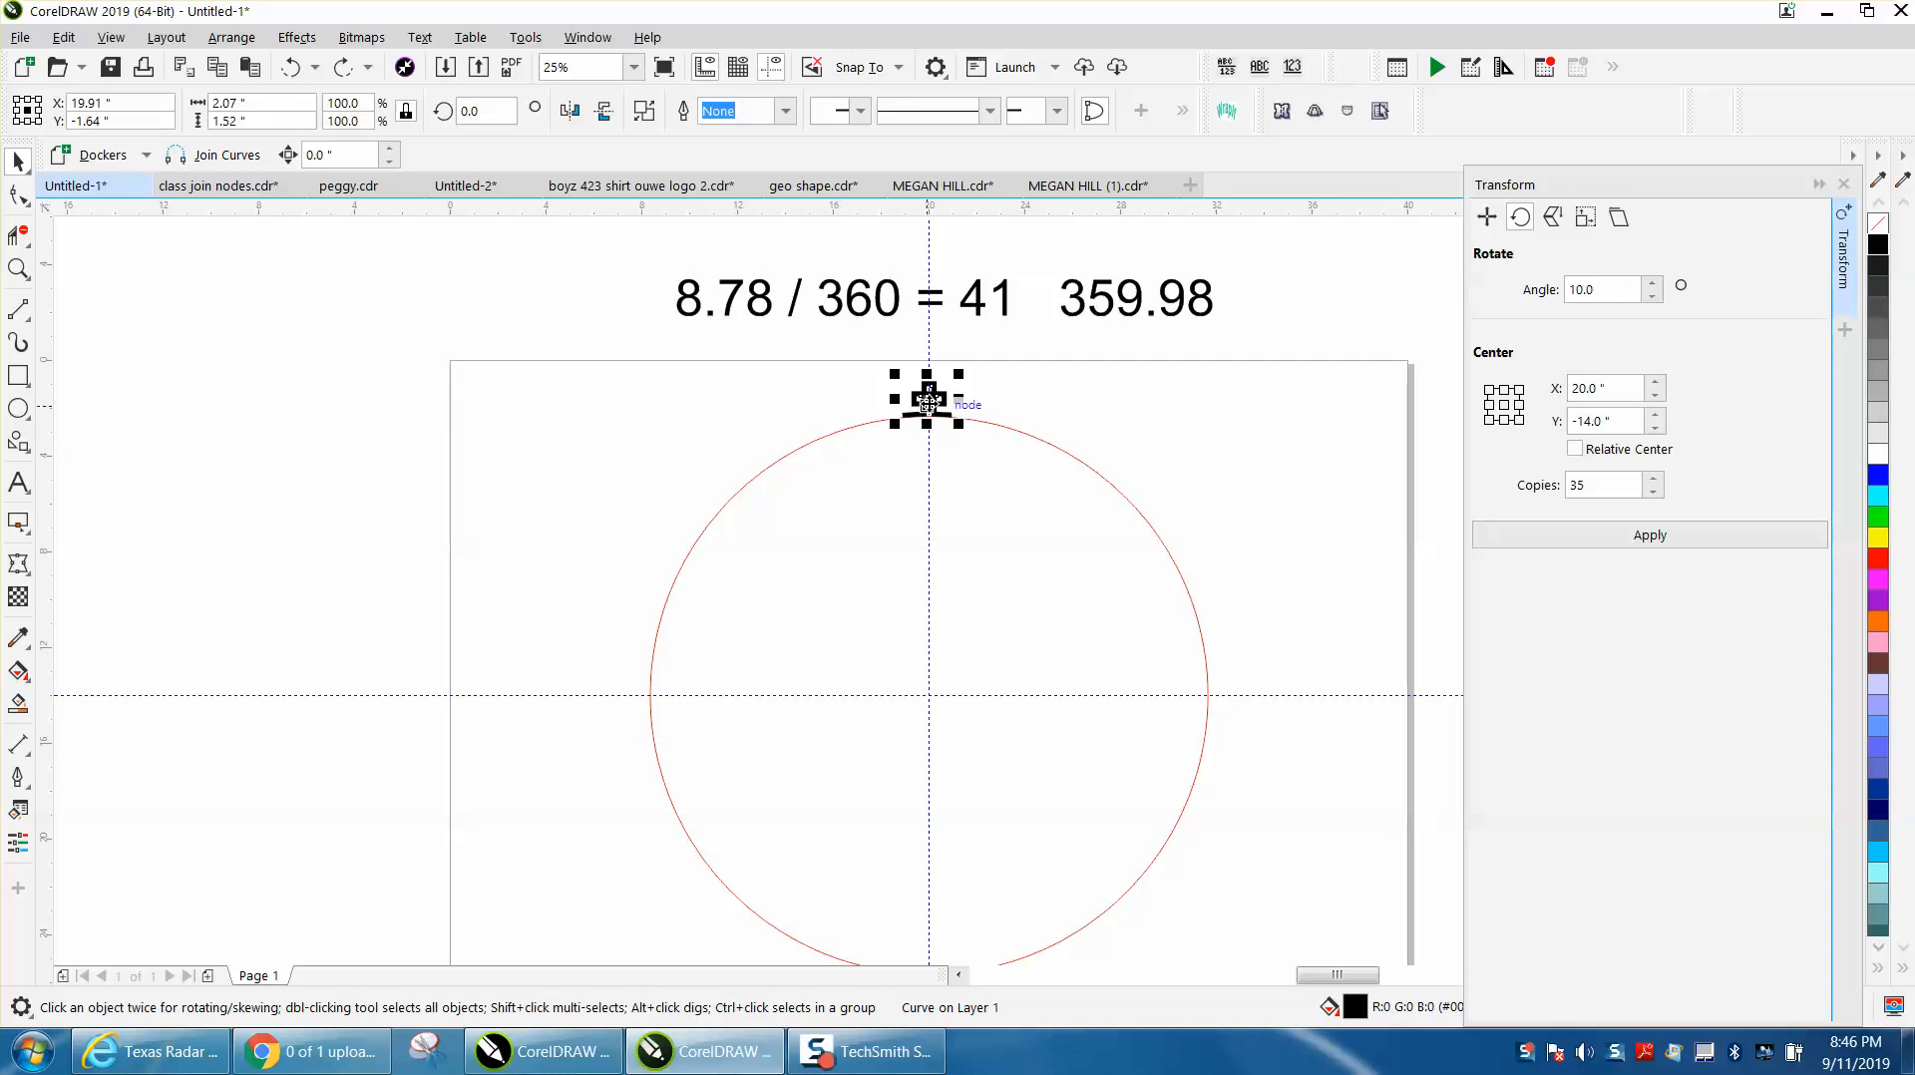
pyautogui.click(18, 270)
pyautogui.moveTo(787, 374); pyautogui.dragTo(982, 480)
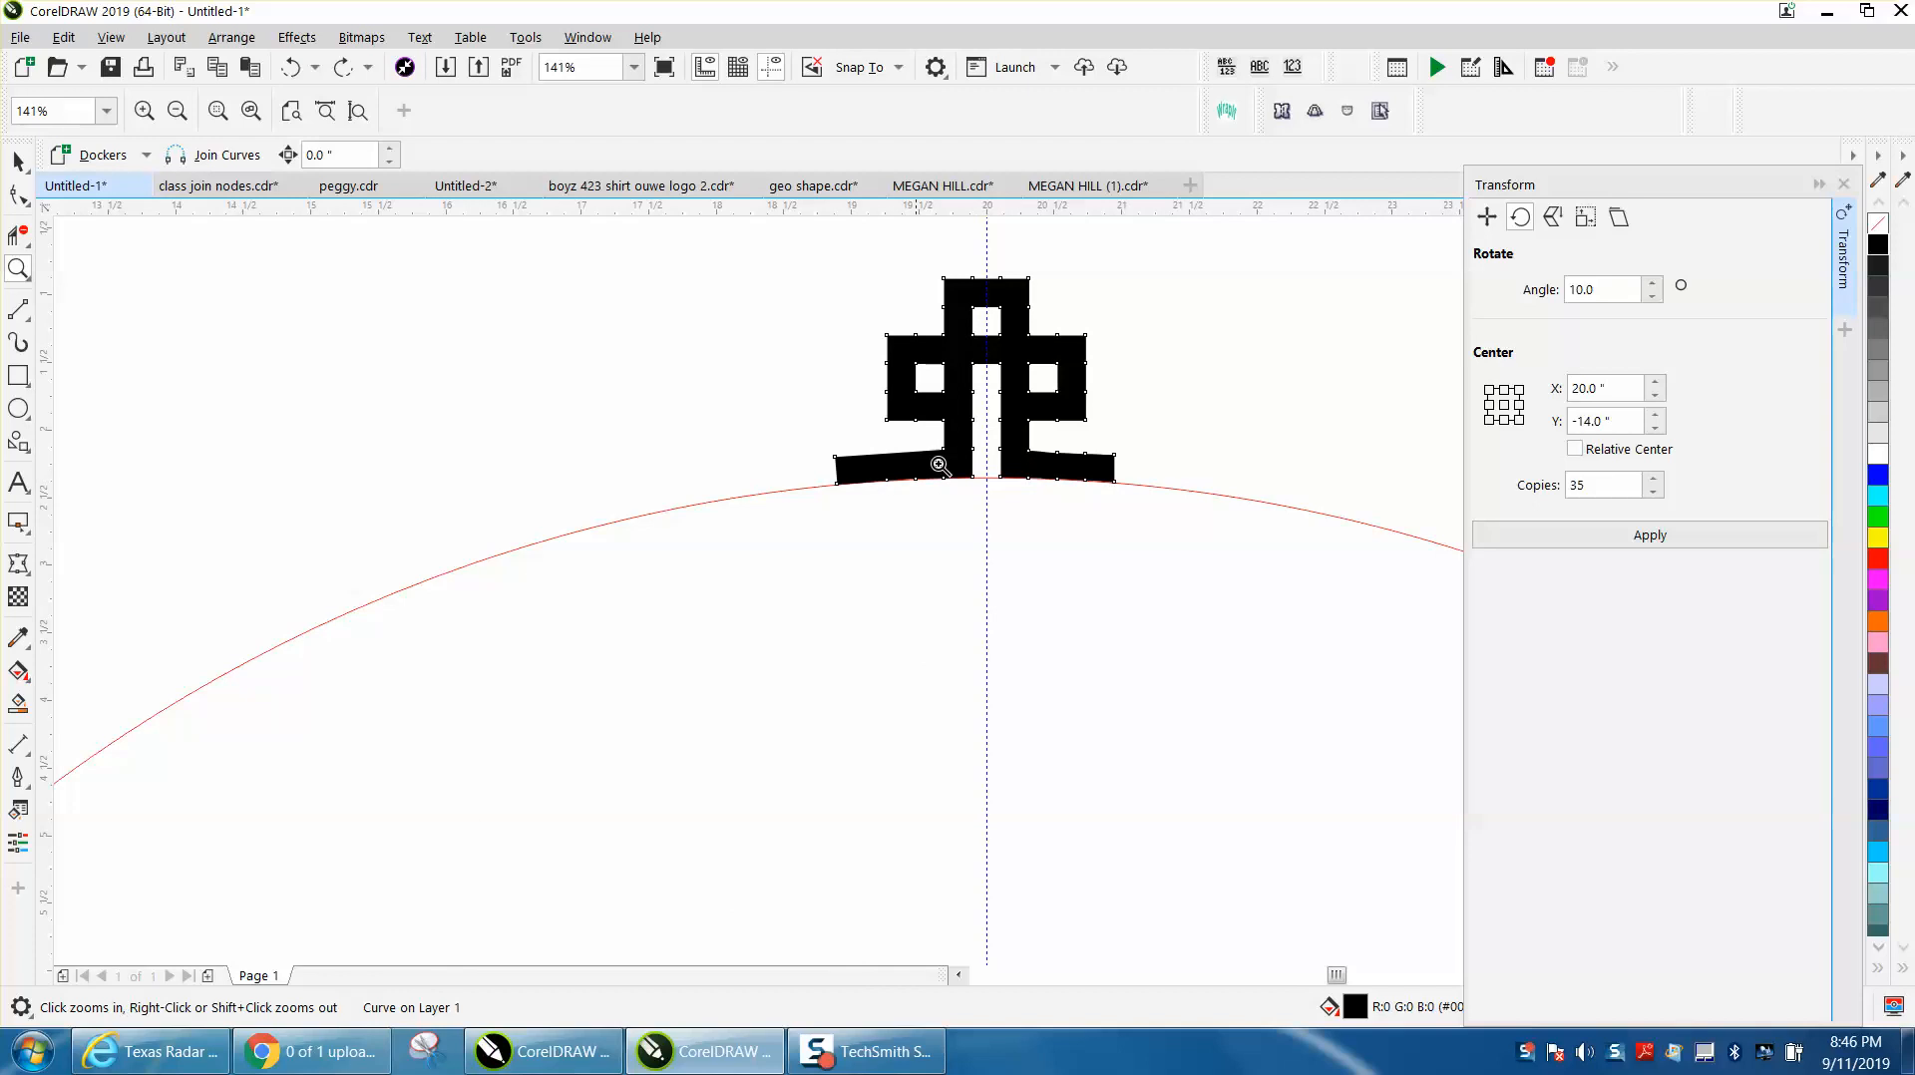
pyautogui.rightClick(1069, 472)
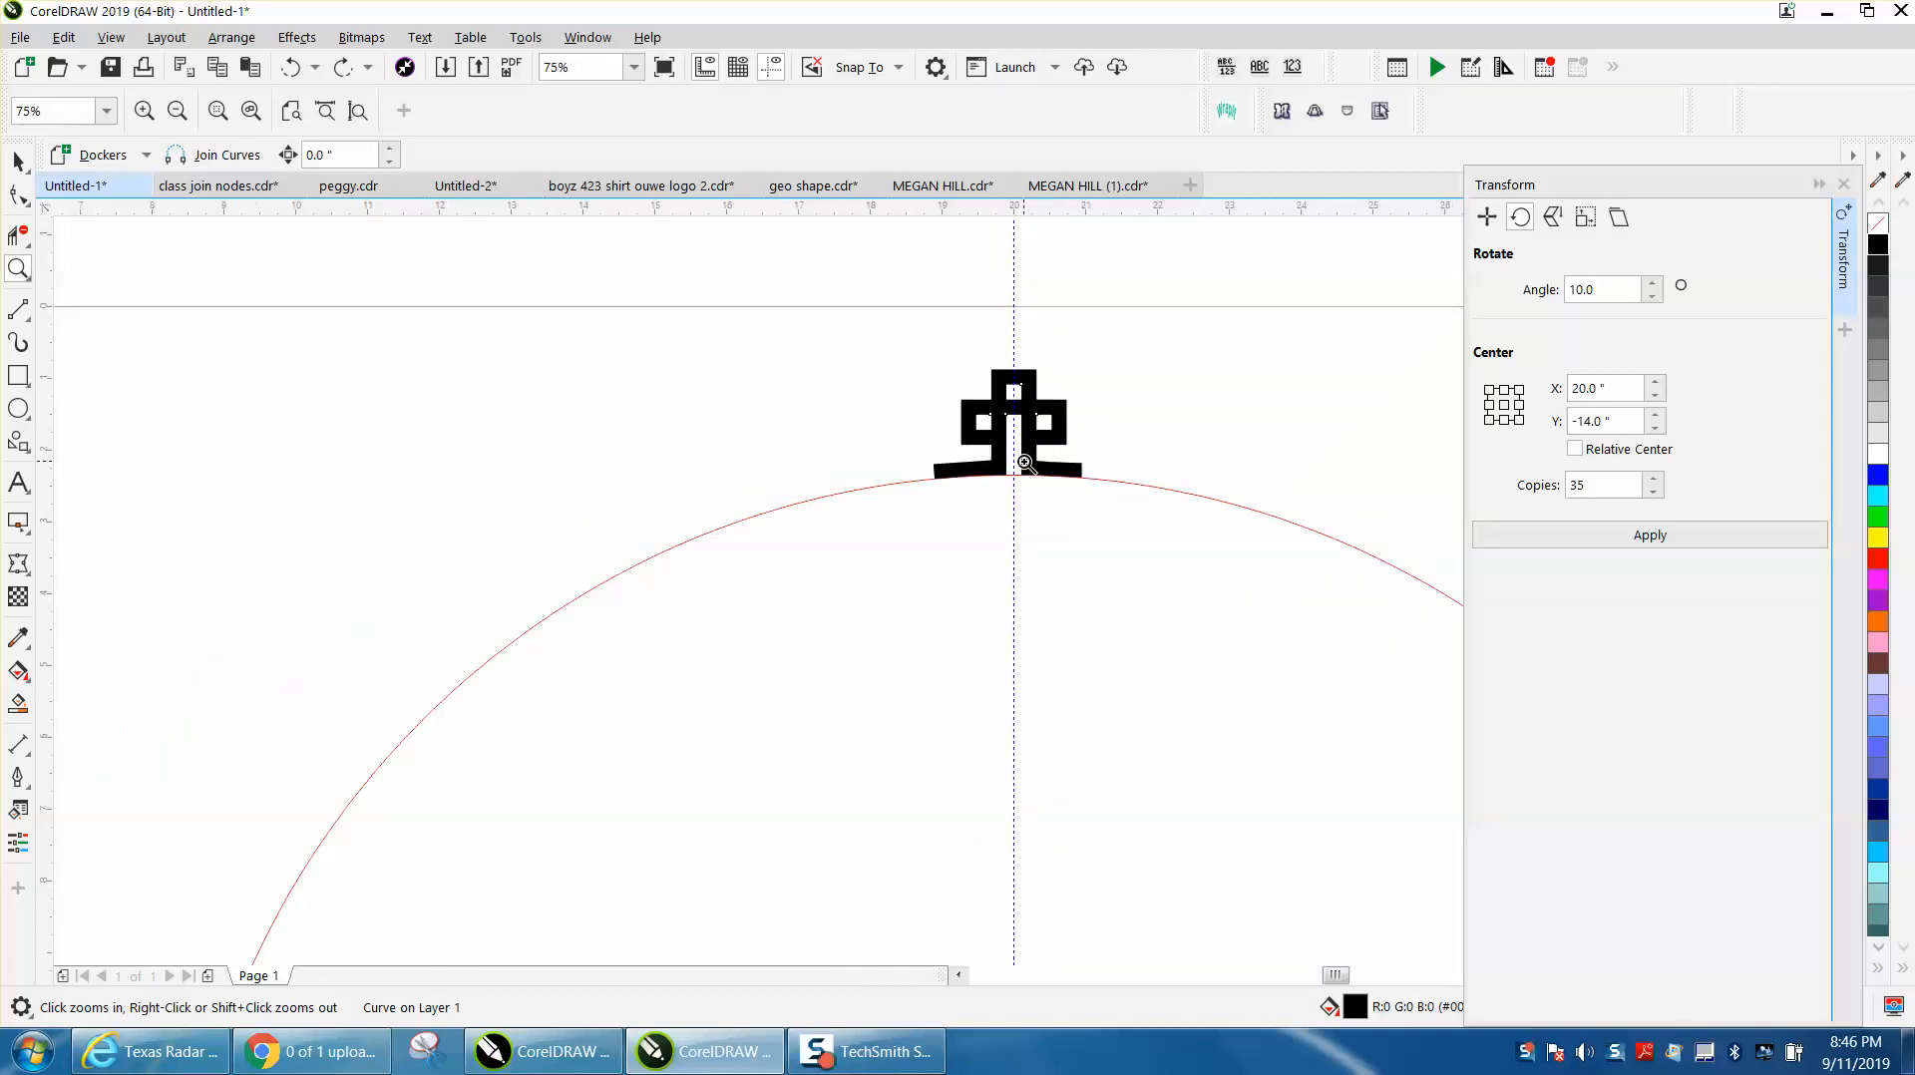